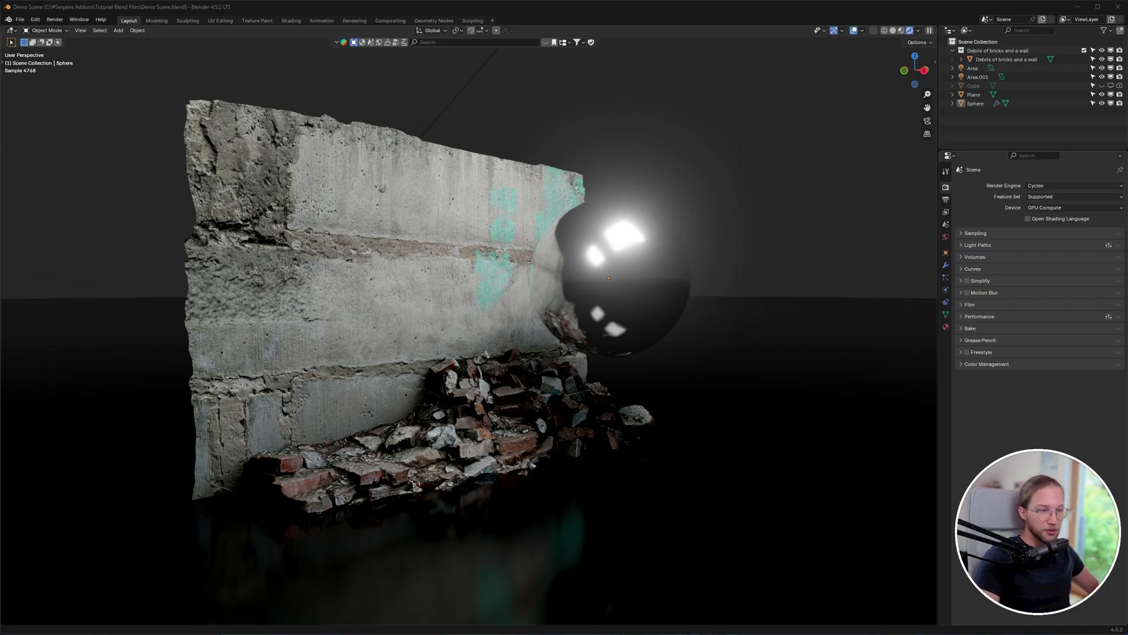
Install the alt_tab_easy_decals archive as a Blender add-on and show the sidebar.
drag(1127, 223, 740, 160)
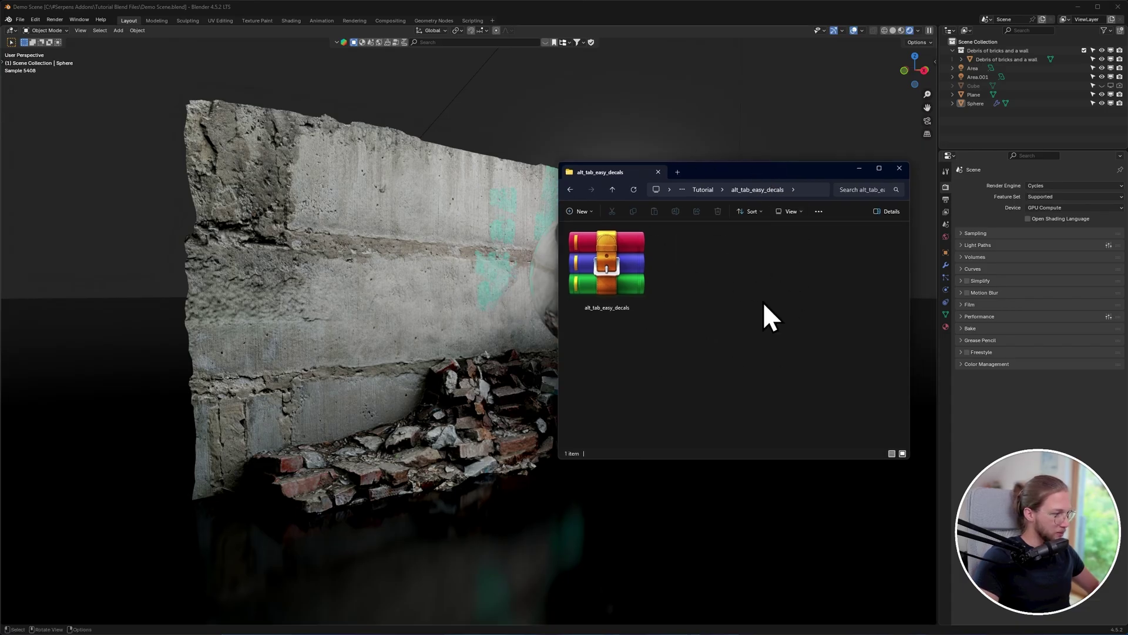
click(610, 271)
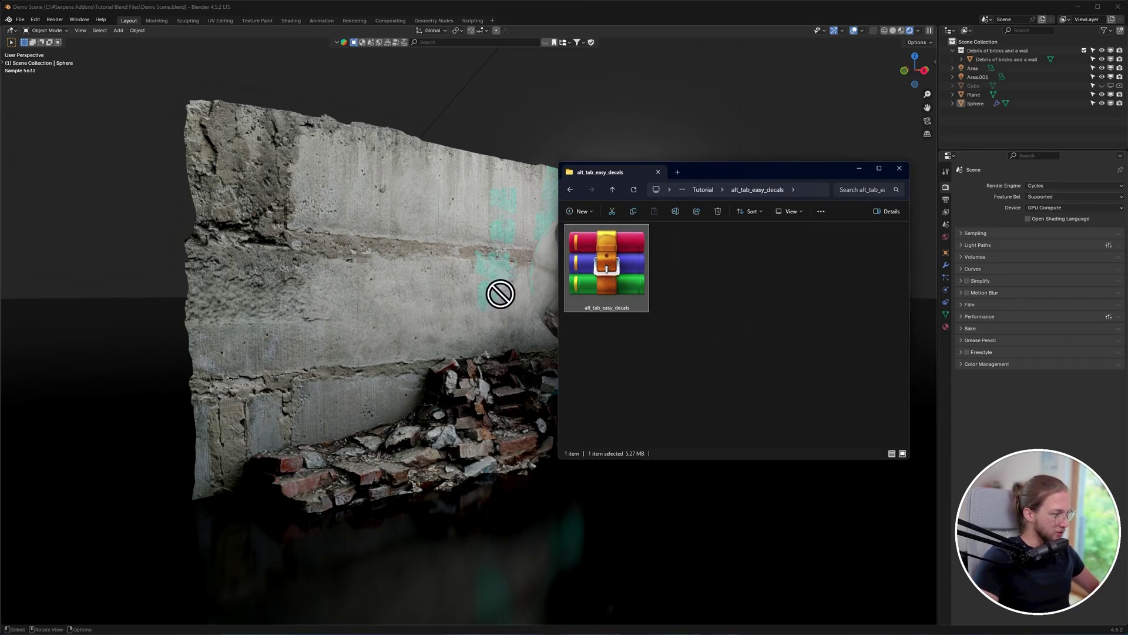
drag(500, 294, 327, 261)
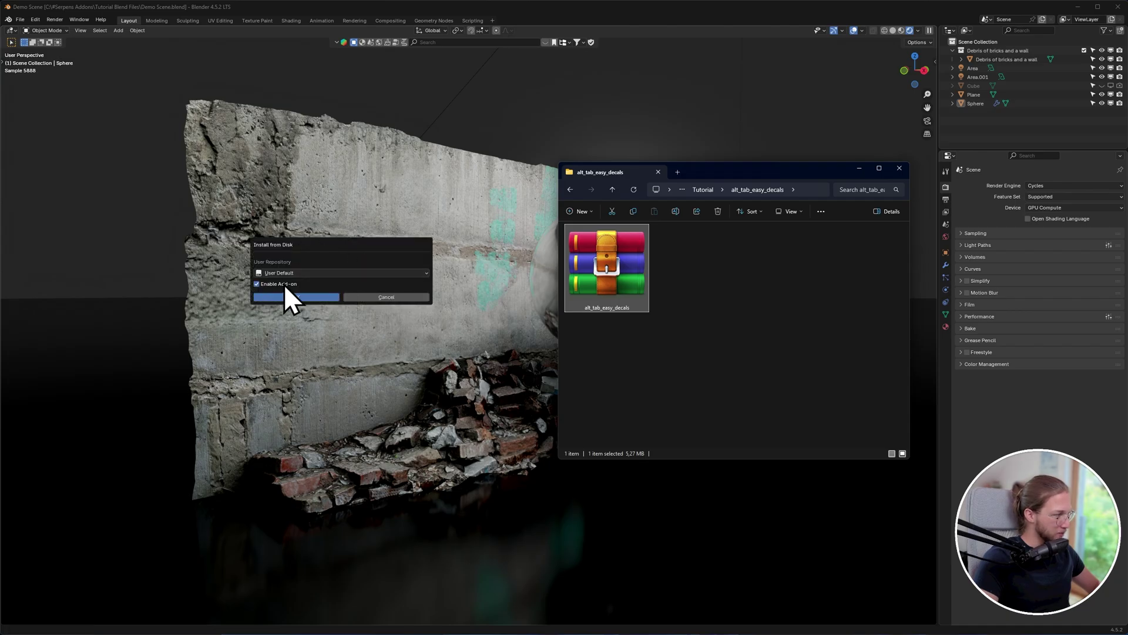
click(291, 297)
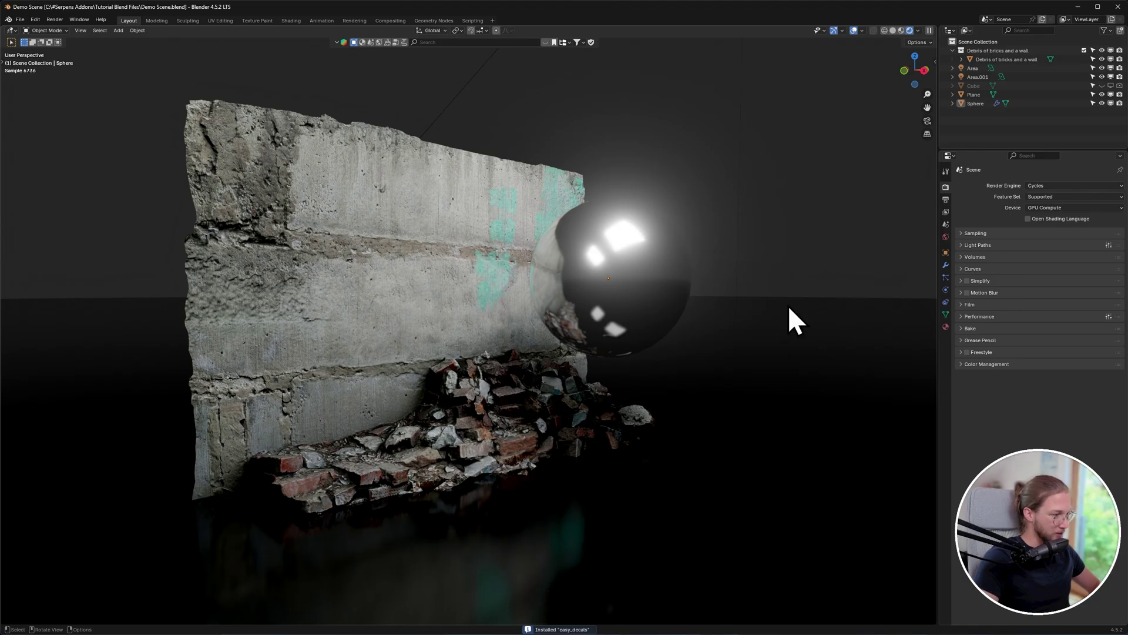
key(n)
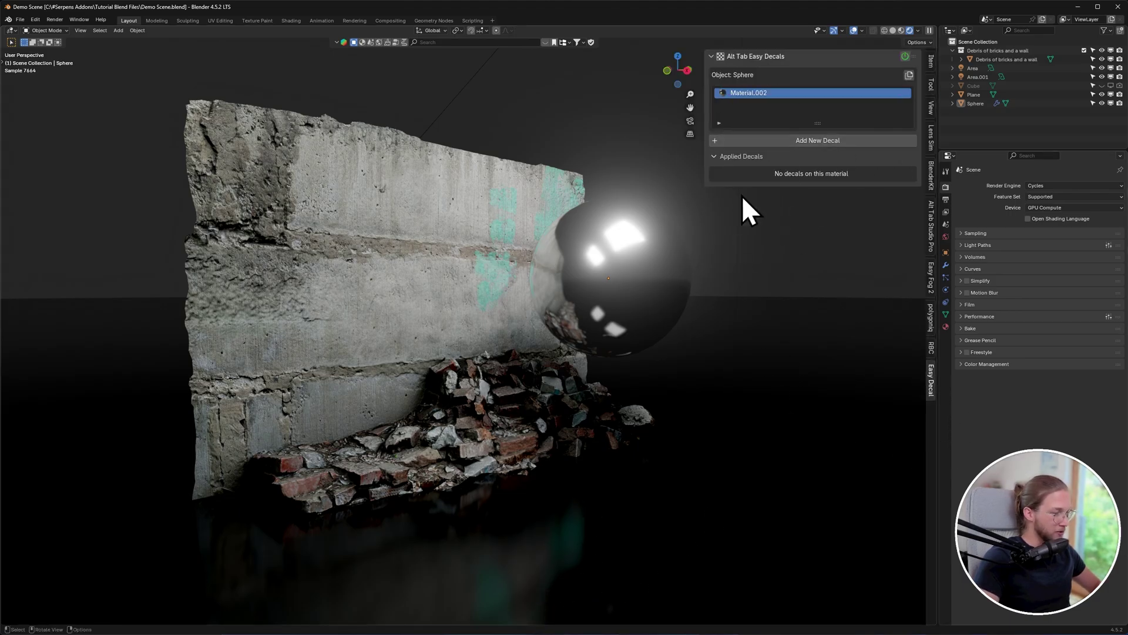
Confirm in Preferences that Easy Decals is listed among the installed extensions.
click(31, 20)
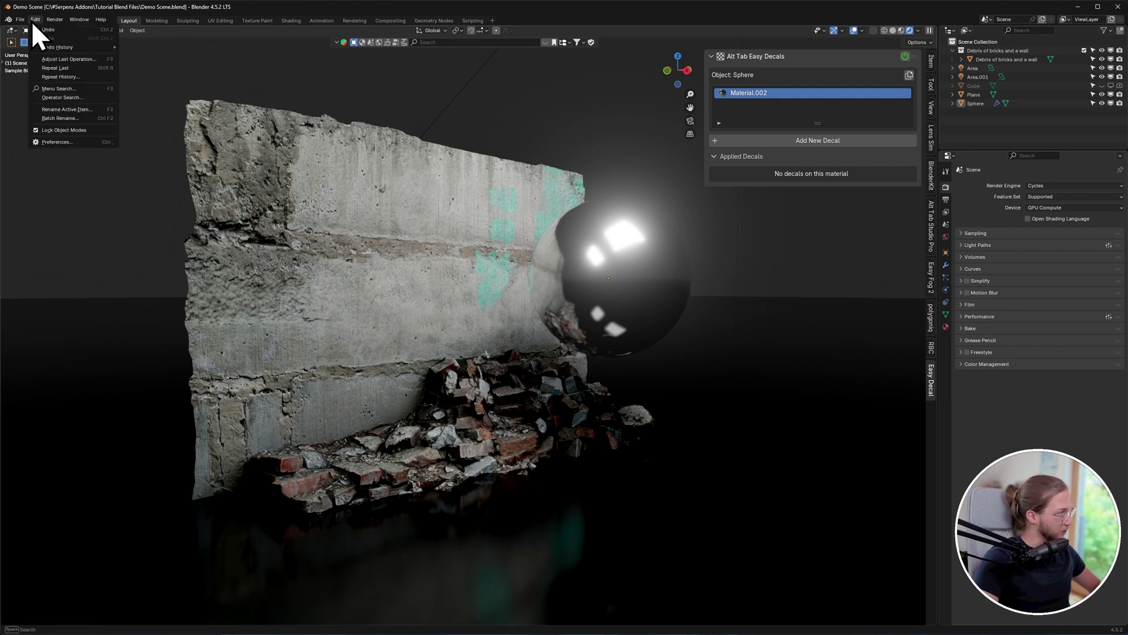
click(45, 144)
drag(117, 20, 477, 153)
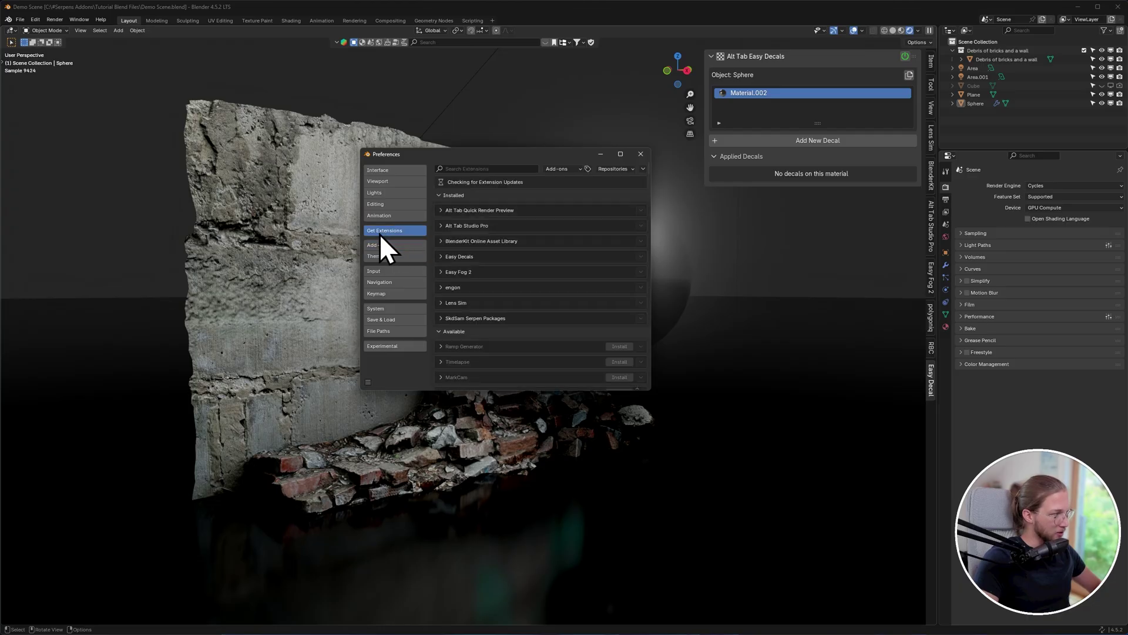
click(442, 243)
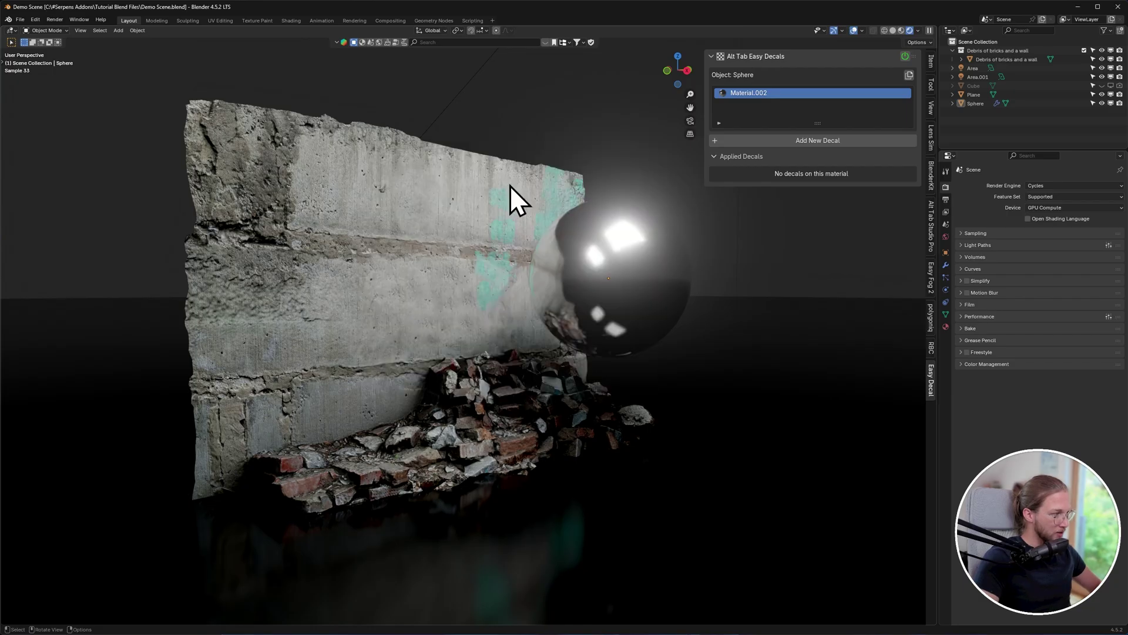
Place the BlenderSticker1 decal on the sphere, scaled up and rotated.
click(551, 267)
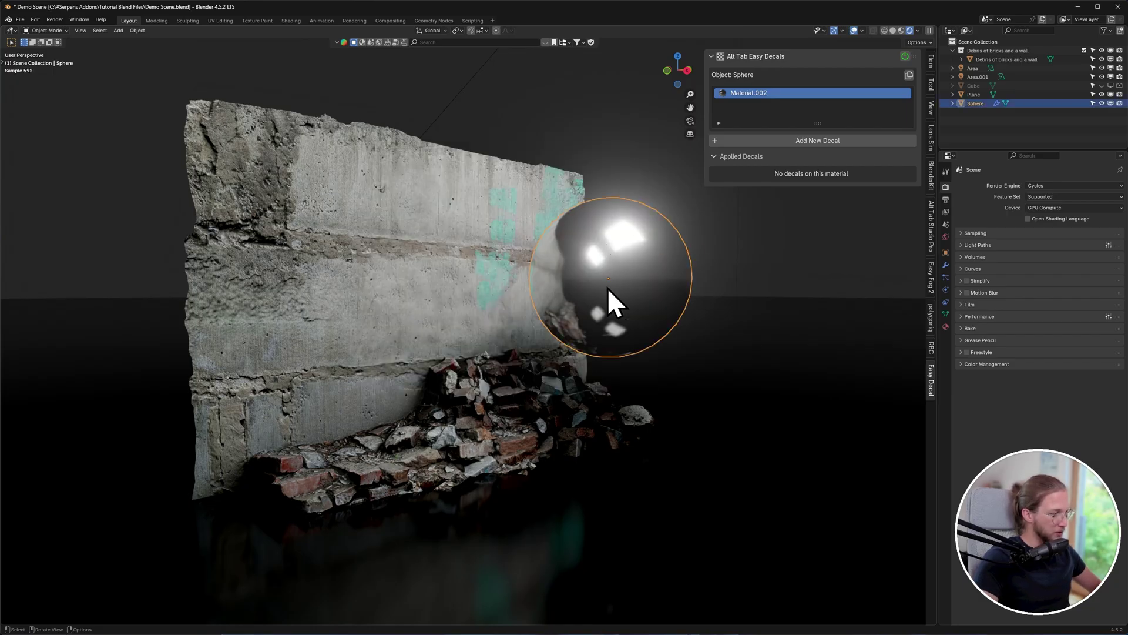
click(764, 142)
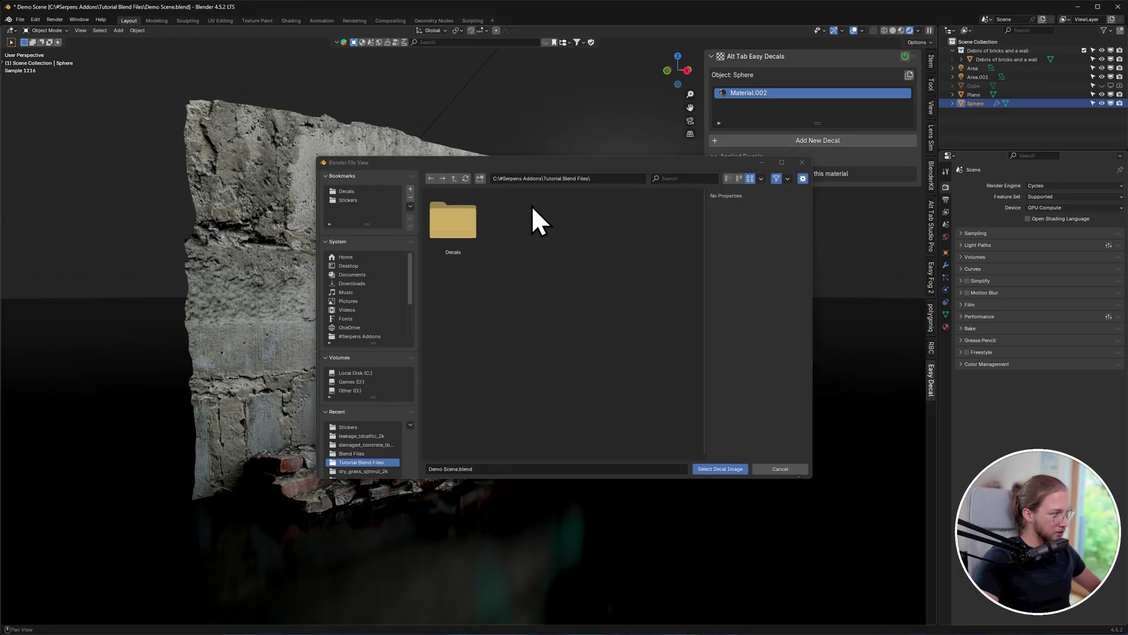
click(359, 200)
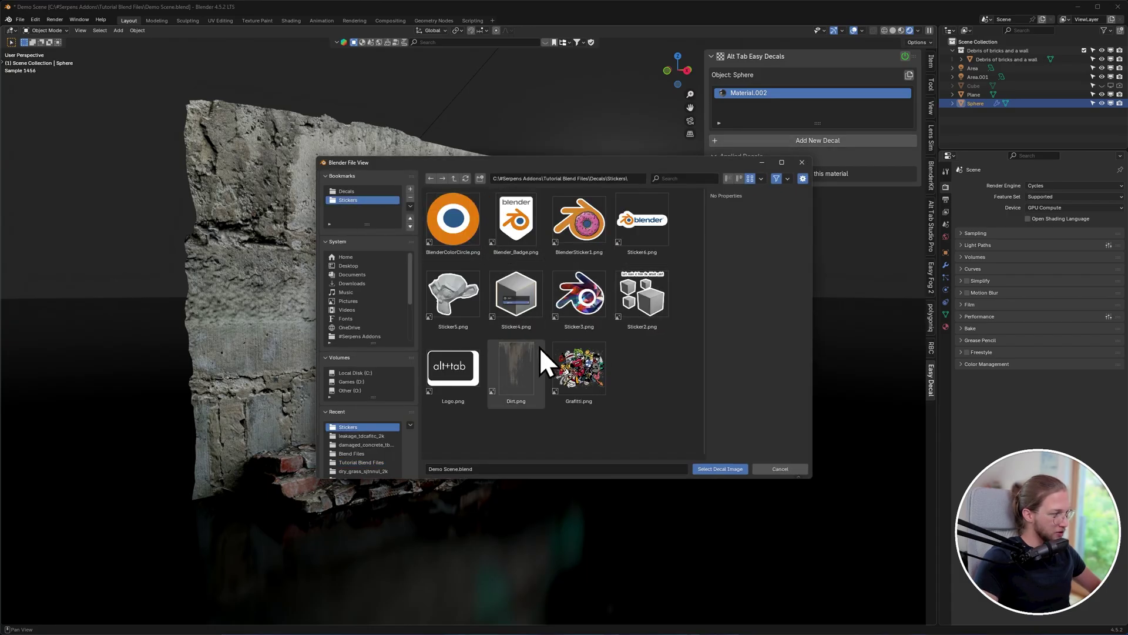
click(712, 467)
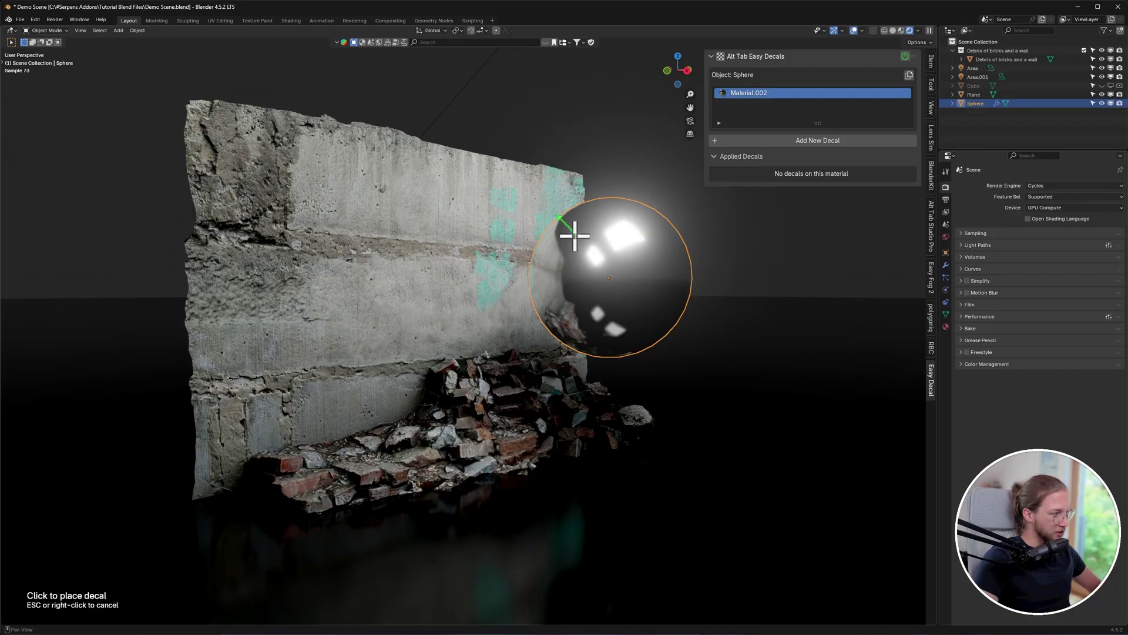
click(588, 274)
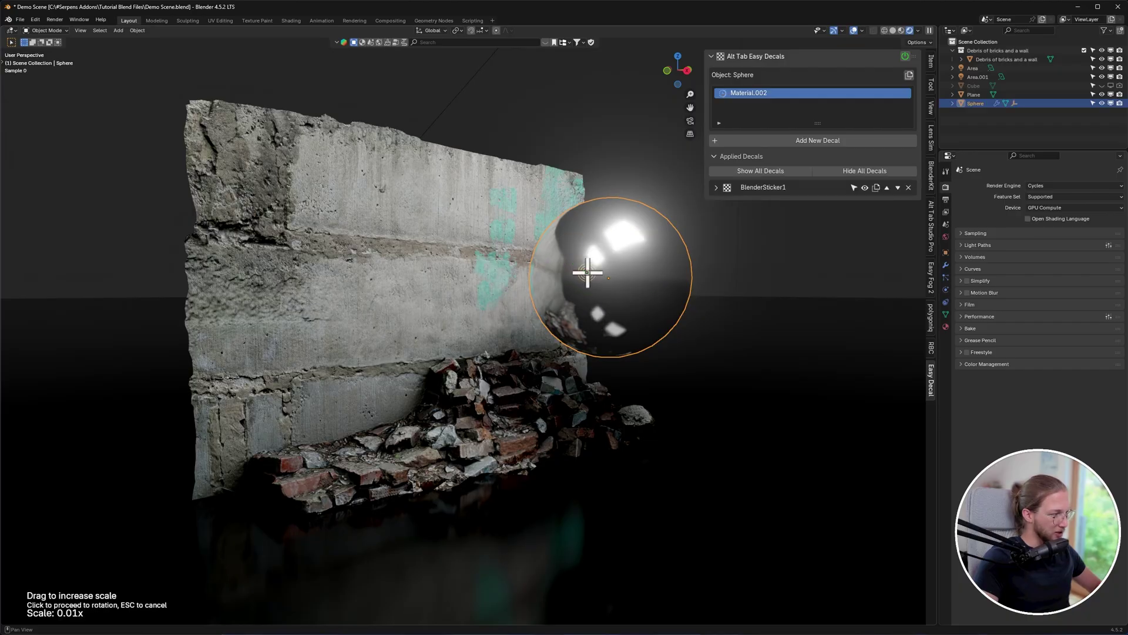
drag(591, 272, 627, 223)
click(618, 263)
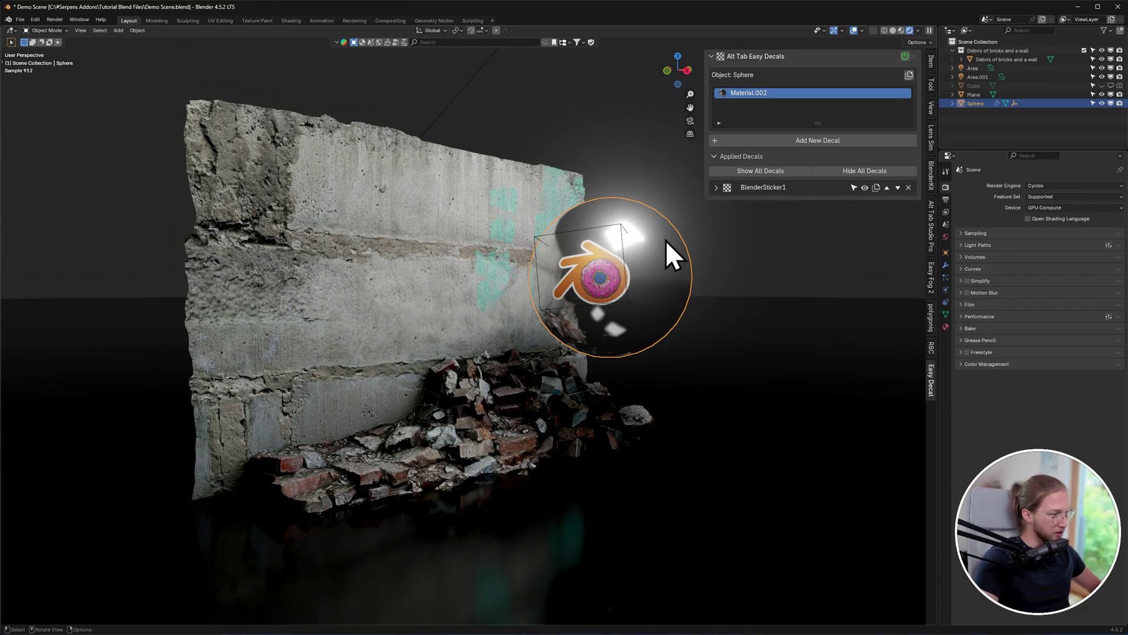
key(g)
key(Escape)
Select the decal box and move it to a new position on the sphere.
click(620, 226)
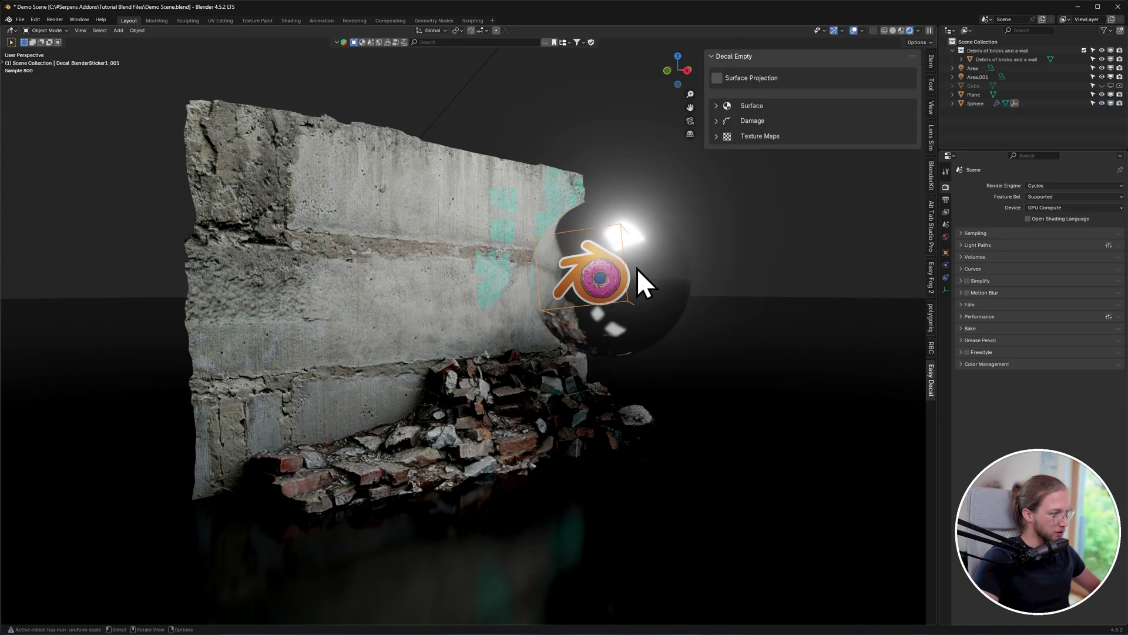
click(649, 256)
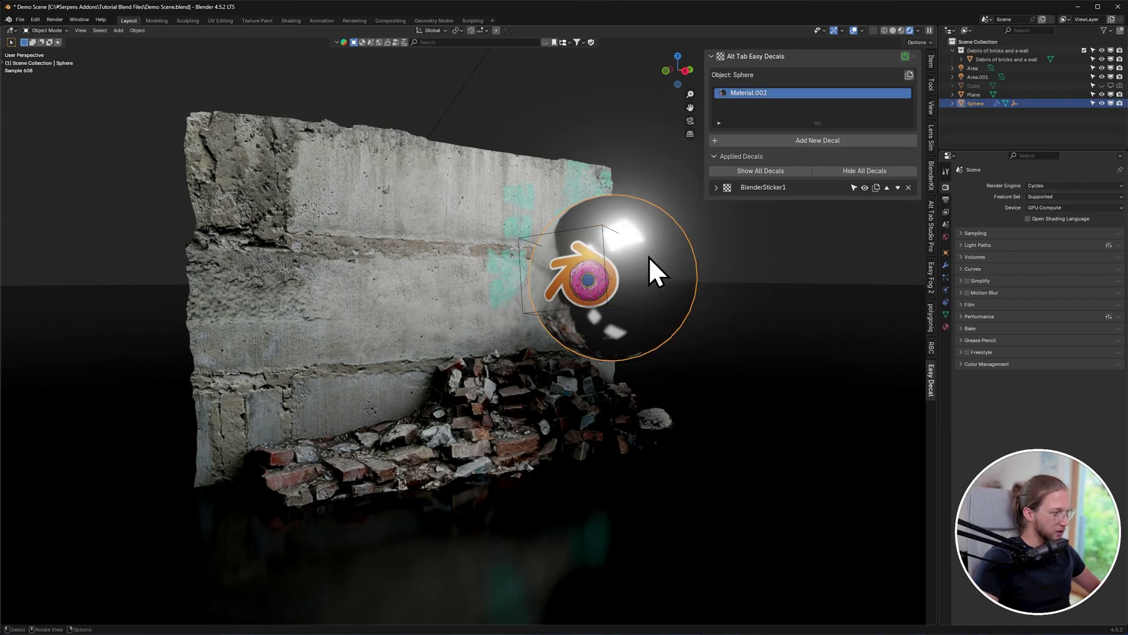
click(604, 228)
middle_drag(626, 266, 558, 282)
key(g)
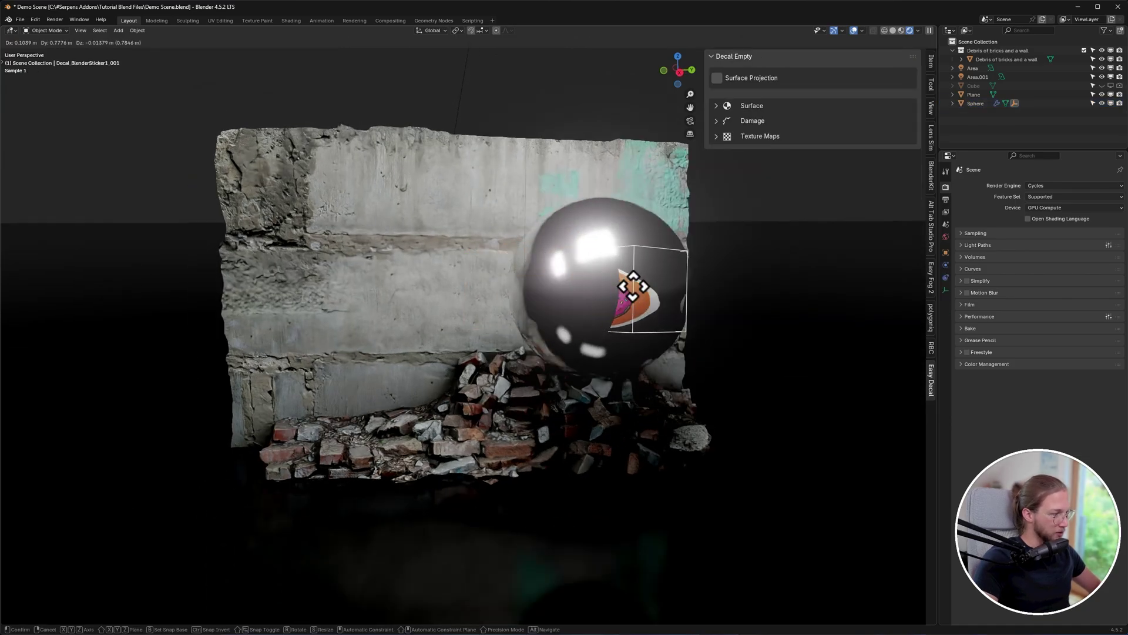
click(627, 287)
Rotate the decal and slide it along the X axis.
middle_drag(624, 330, 644, 381)
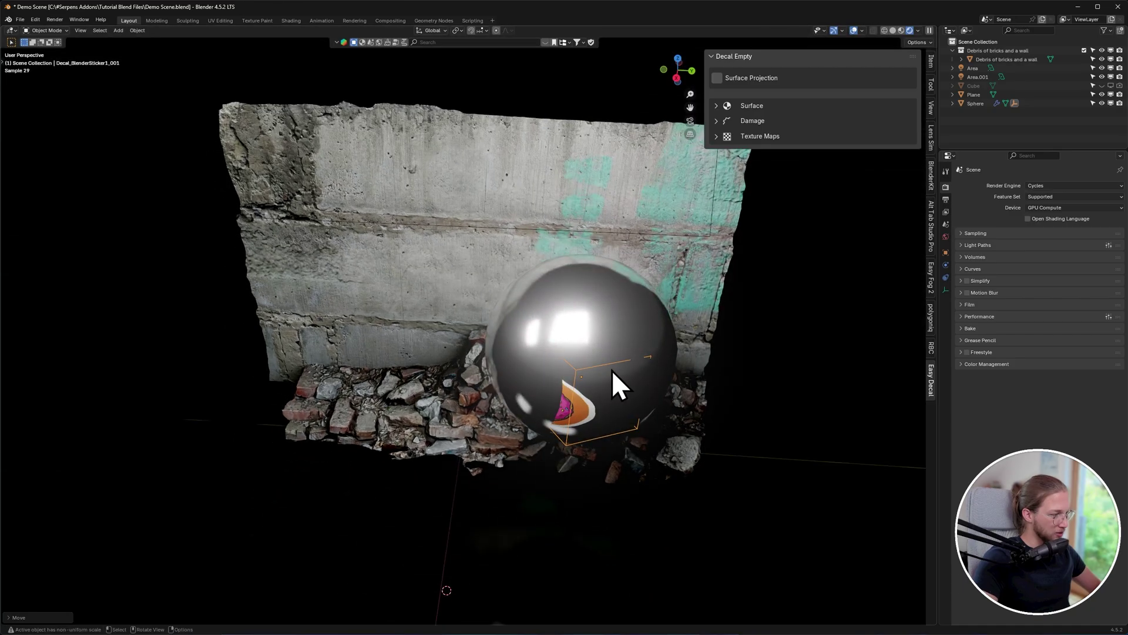
key(r)
click(604, 330)
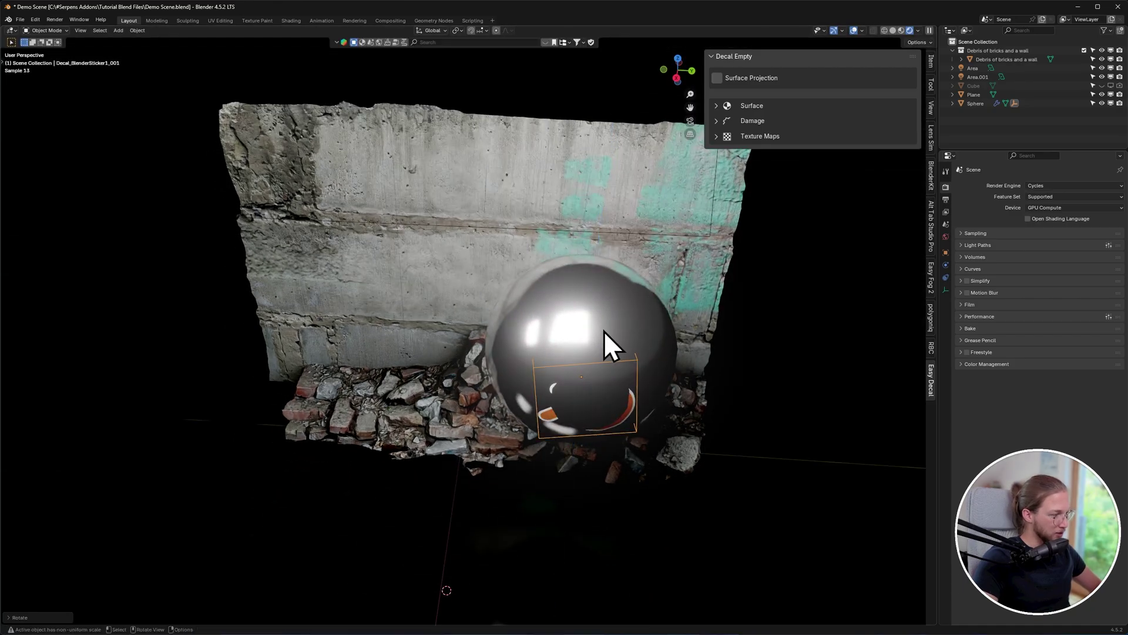
key(g)
key(x)
click(608, 401)
Draw annotation strokes beside the decal with the Annotate tool.
middle_drag(608, 401, 510, 391)
mouse_move(531, 347)
middle_down()
mouse_move(553, 371)
mouse_move(450, 340)
mouse_move(516, 365)
mouse_move(496, 255)
middle_up()
key(t)
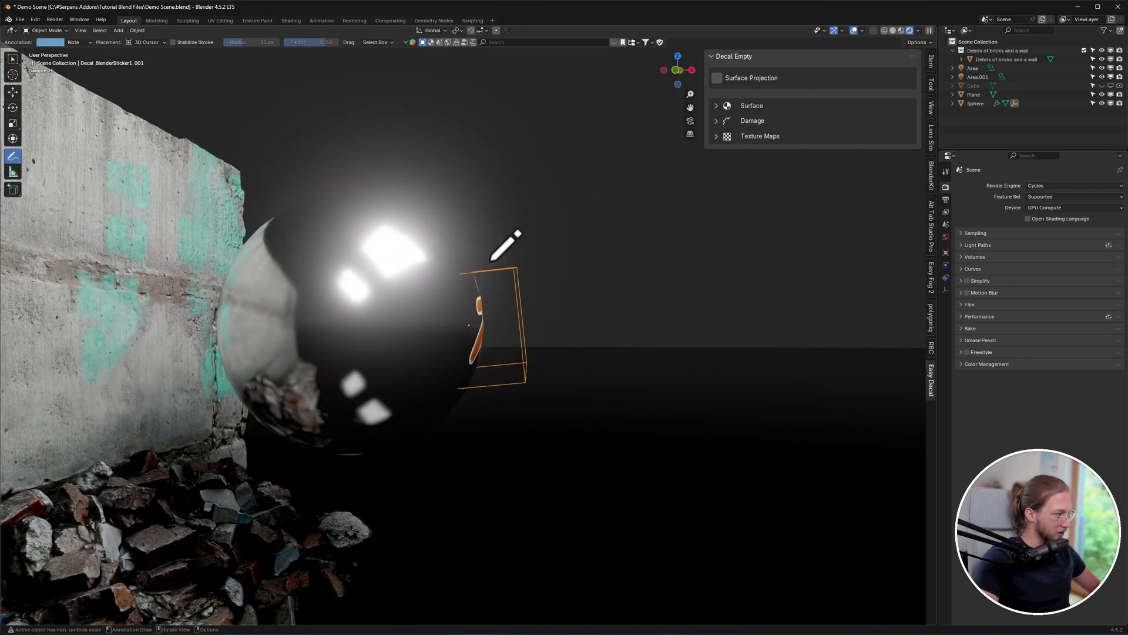
drag(481, 250, 483, 271)
drag(490, 420, 491, 421)
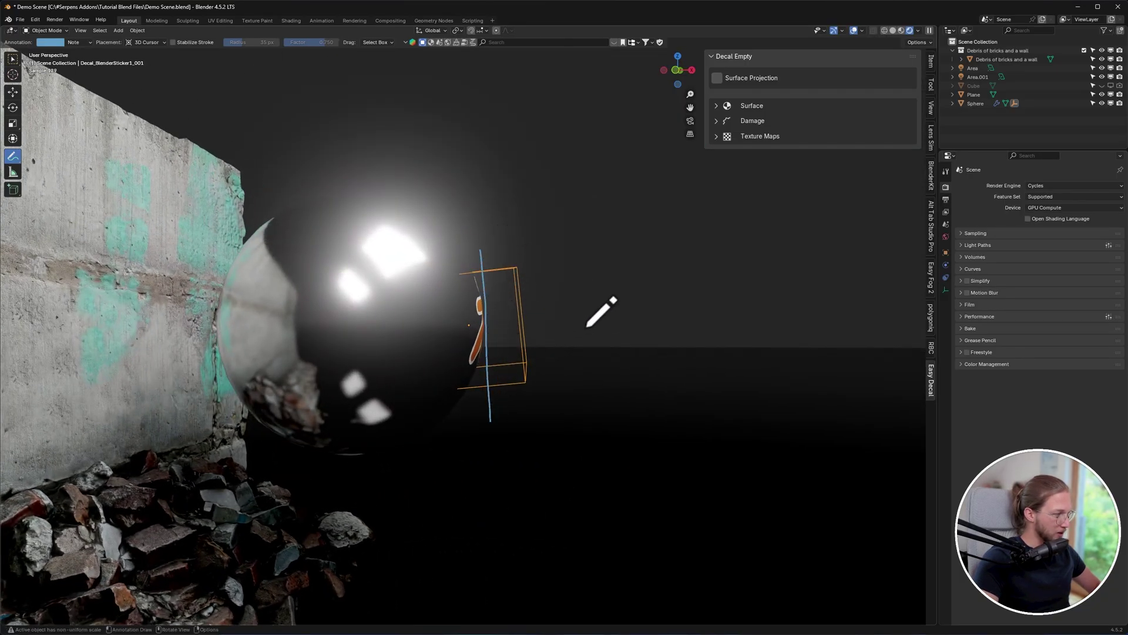
drag(594, 318, 539, 324)
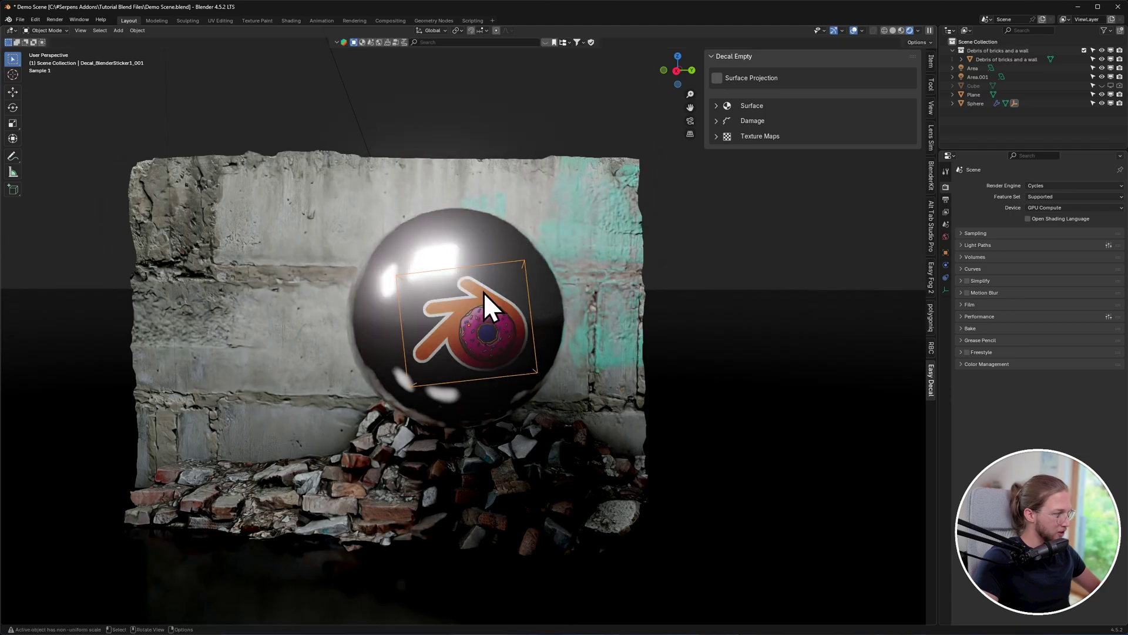
Set snapping to Face with Align Rotation to Target enabled.
click(484, 30)
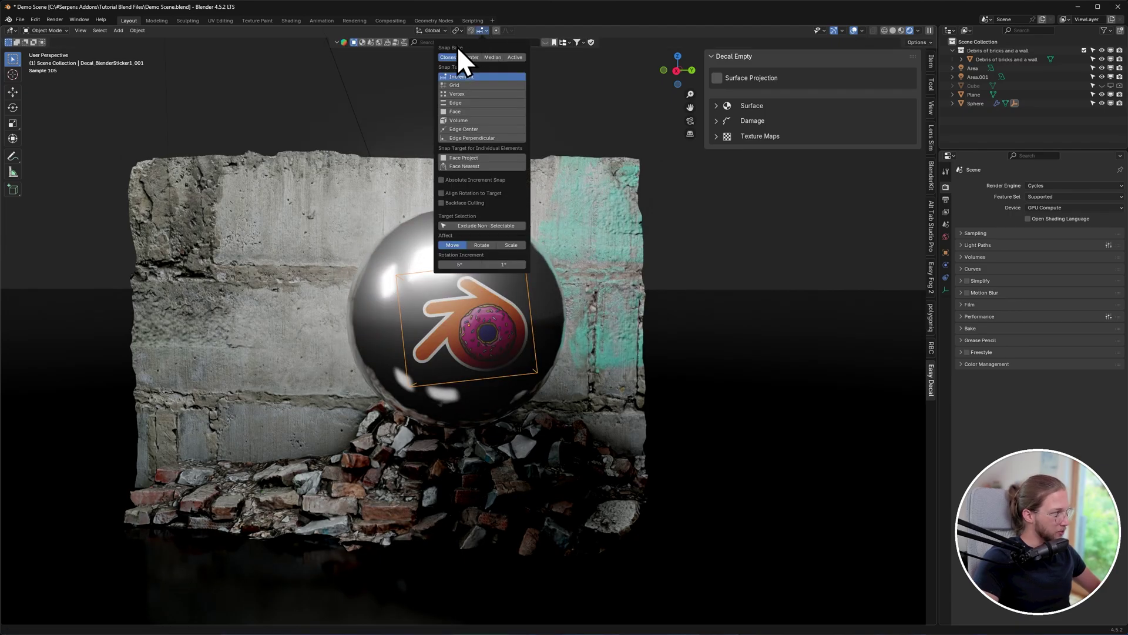
click(462, 112)
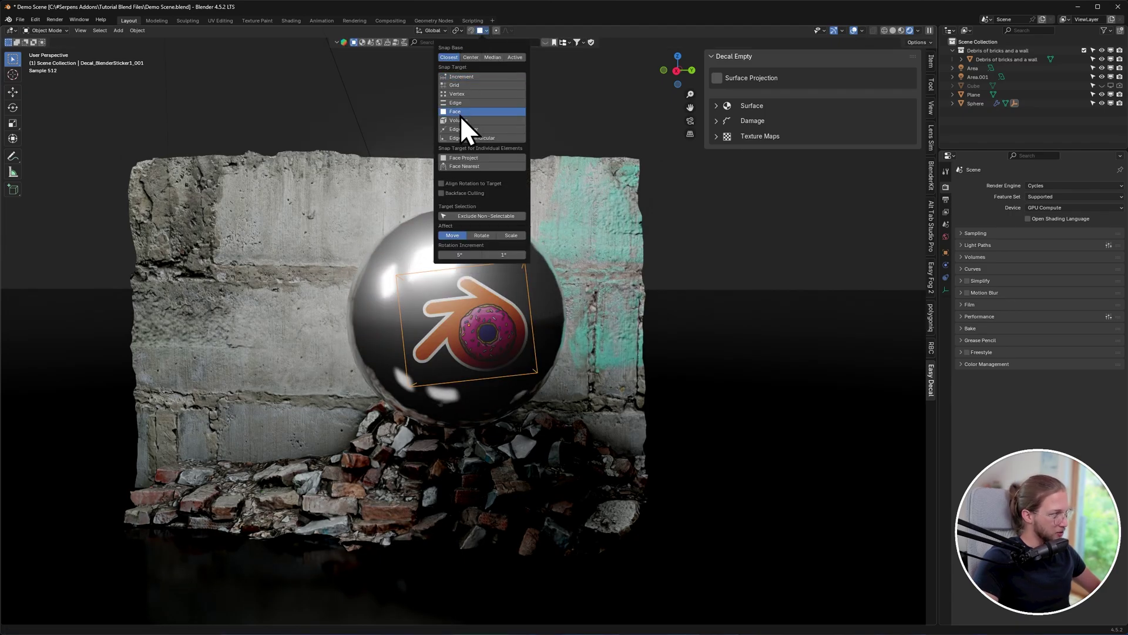
click(450, 184)
Slide the decal across to the sphere's left side.
key(g)
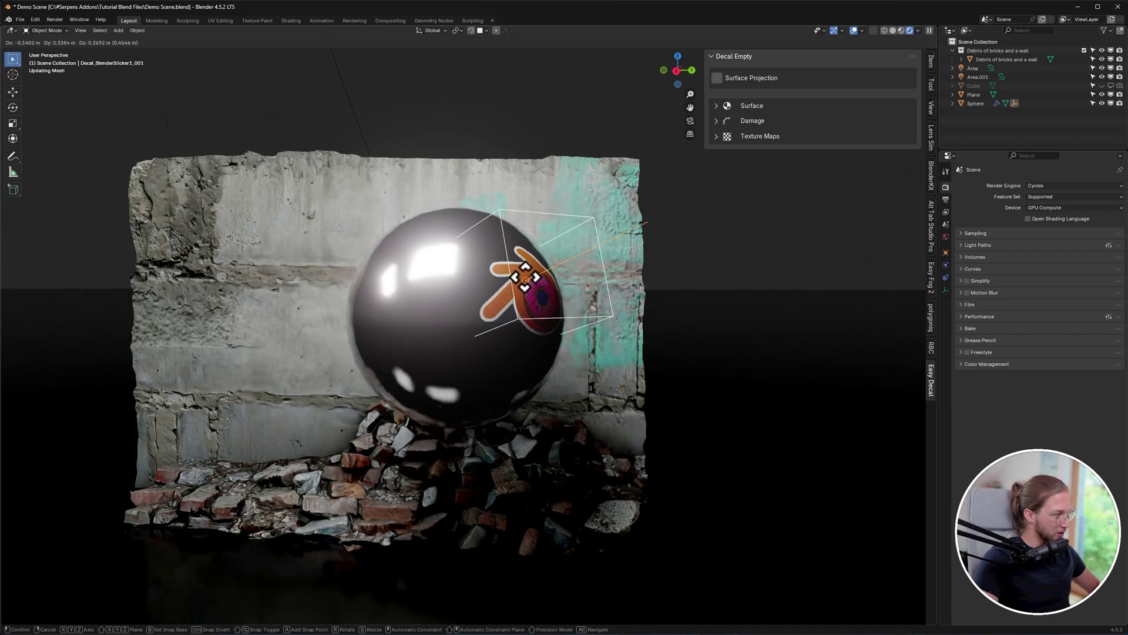
click(382, 301)
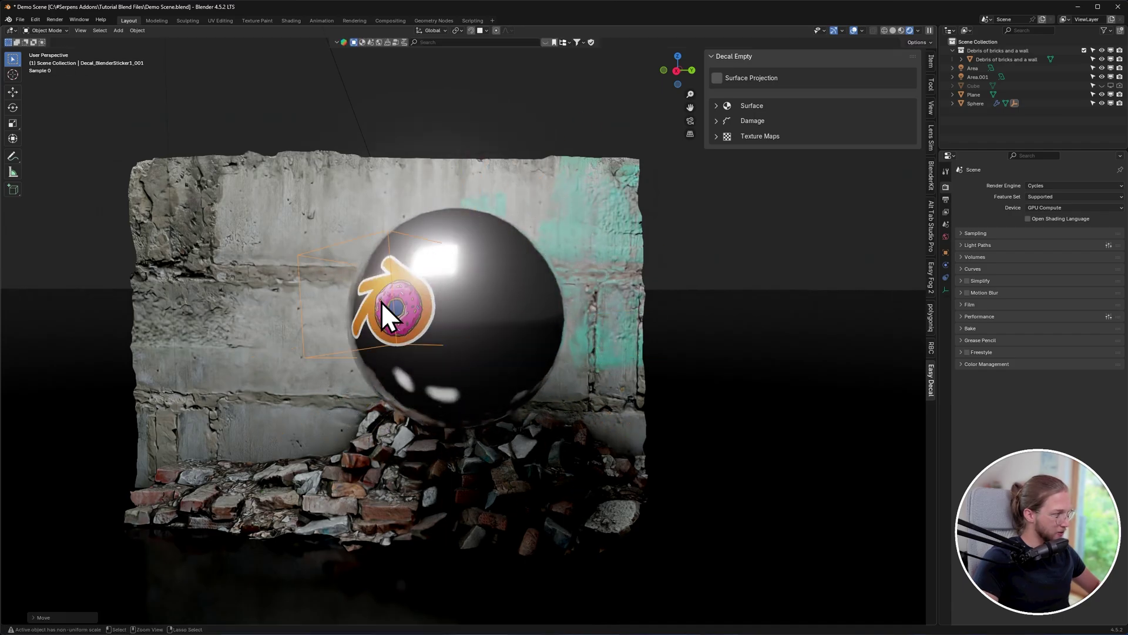
middle_drag(382, 301, 486, 211)
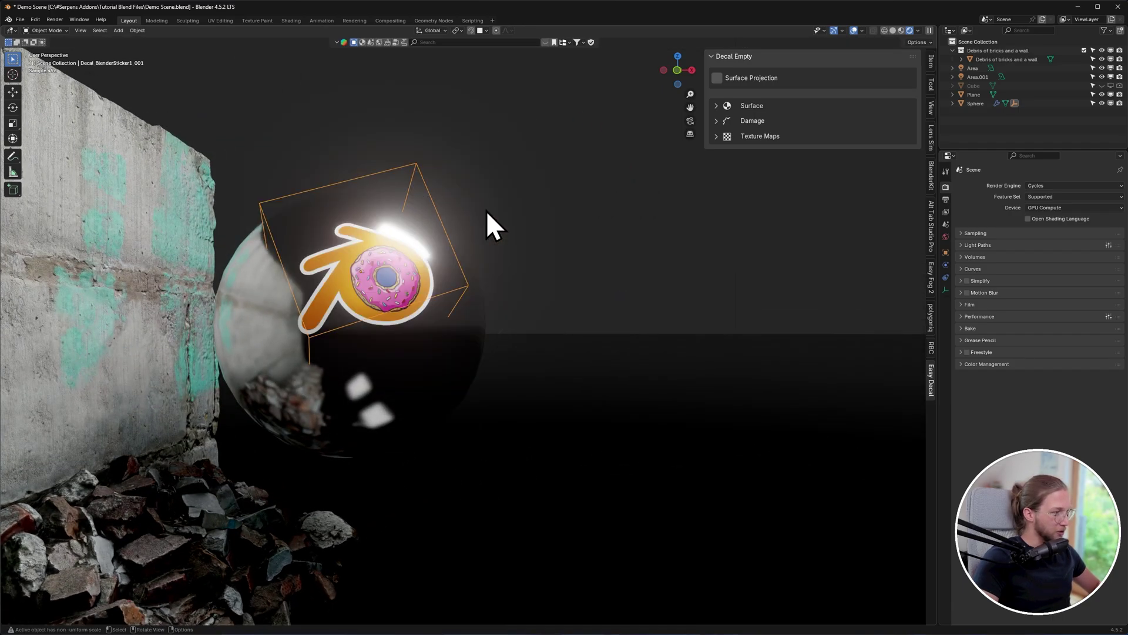
Enable Surface Projection and slide the decal to a new spot on the sphere.
click(758, 79)
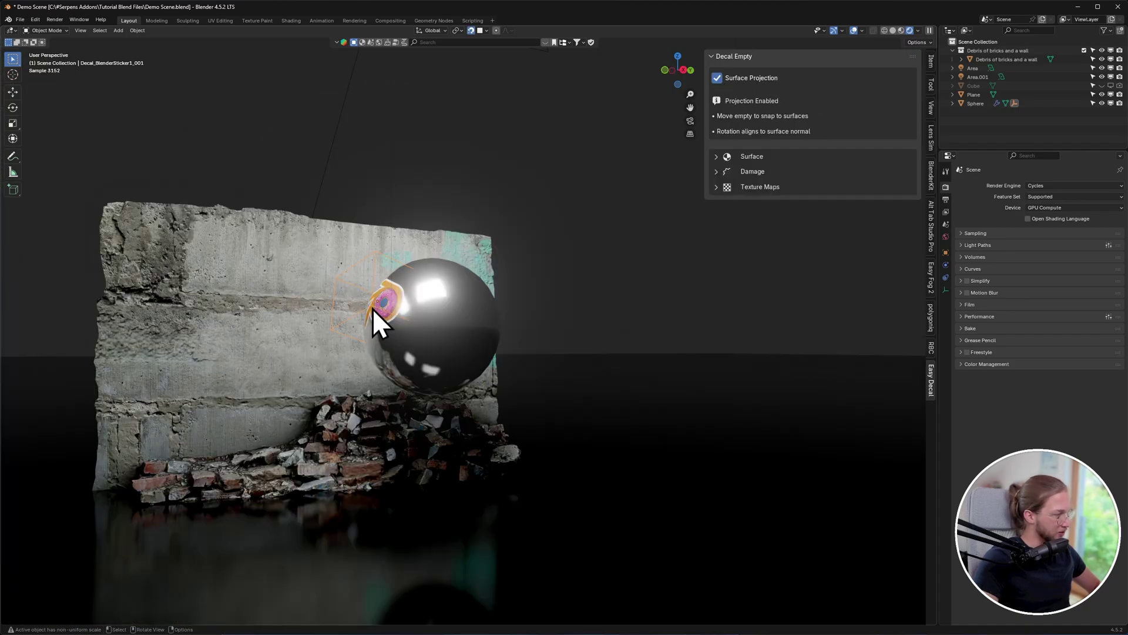
key(g)
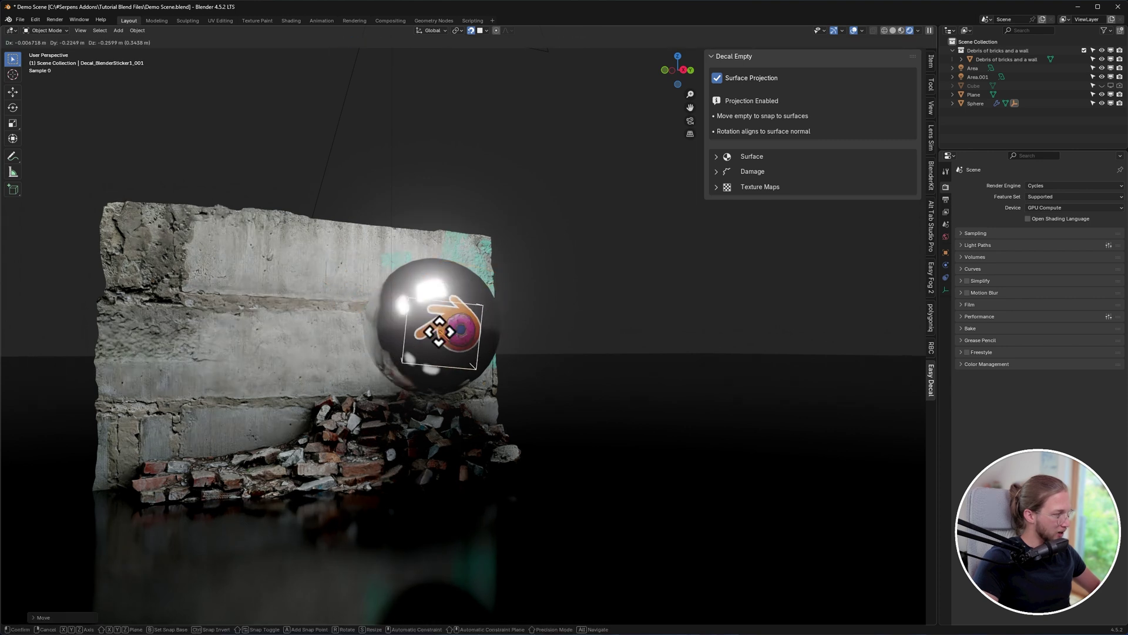
click(434, 291)
Reselect the sticker decal, turn snapping off, and move it lower on the sphere's front.
click(315, 319)
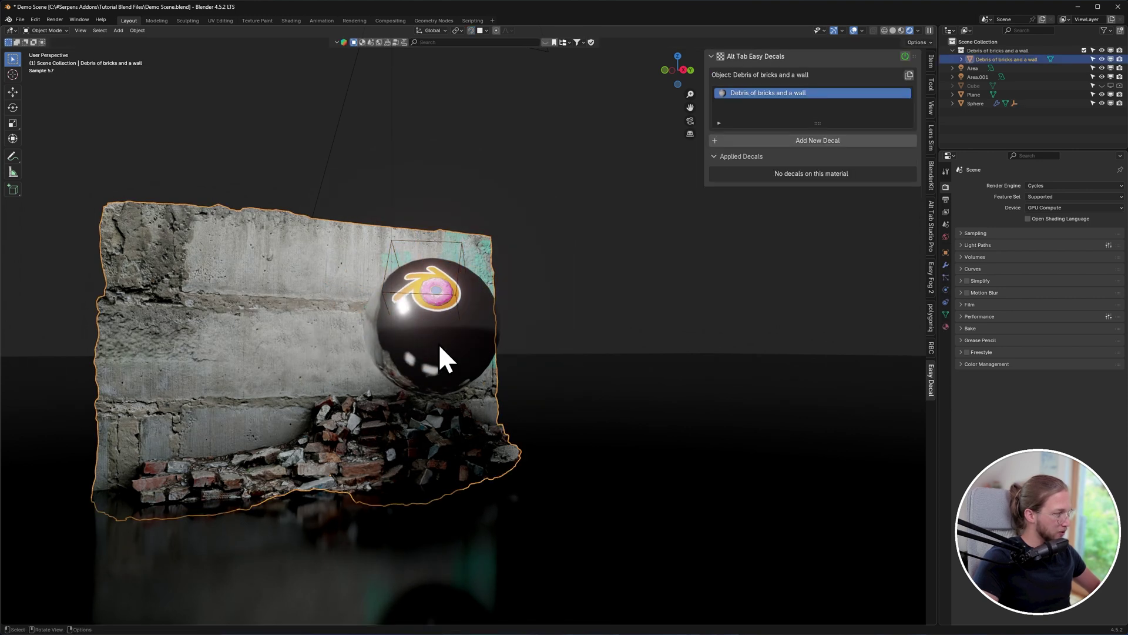
click(438, 344)
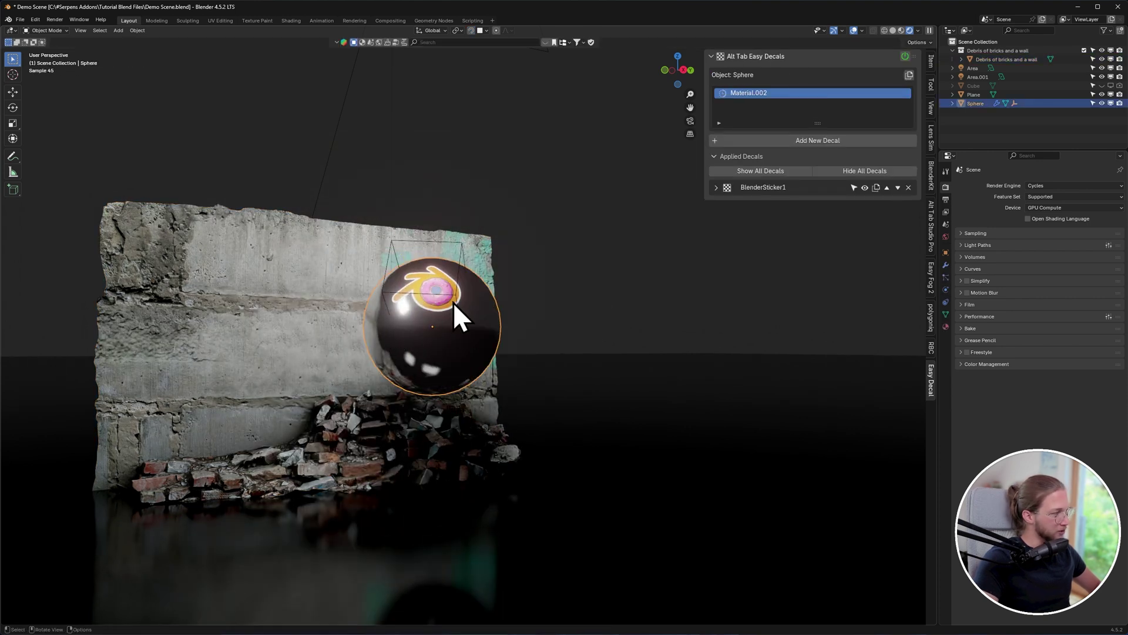
click(450, 297)
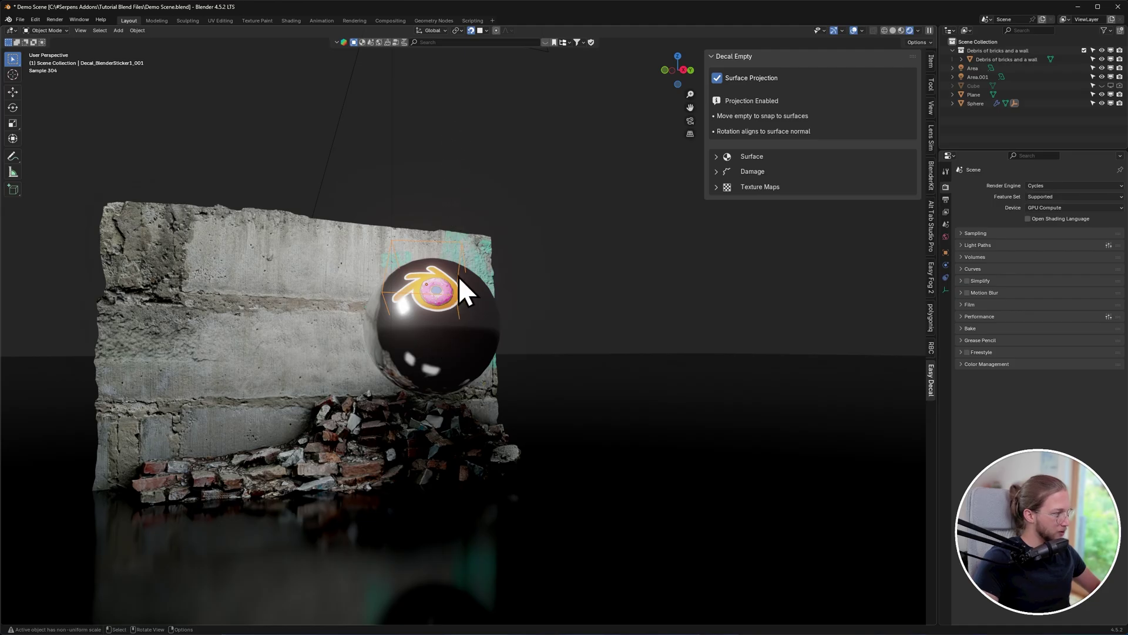
click(471, 30)
key(g)
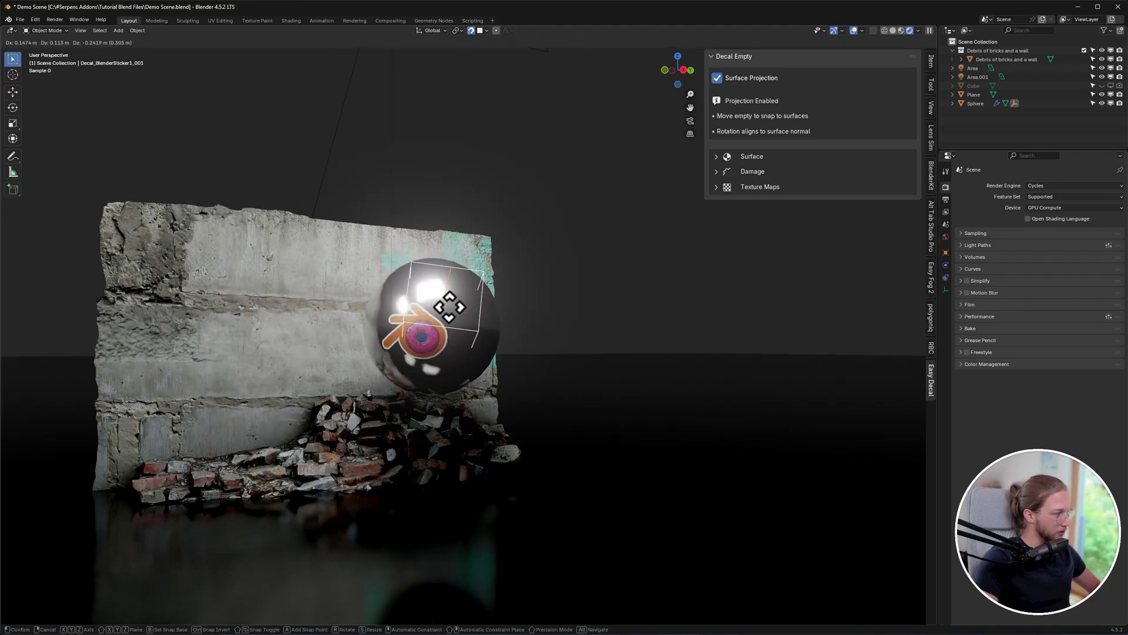
click(446, 314)
click(464, 353)
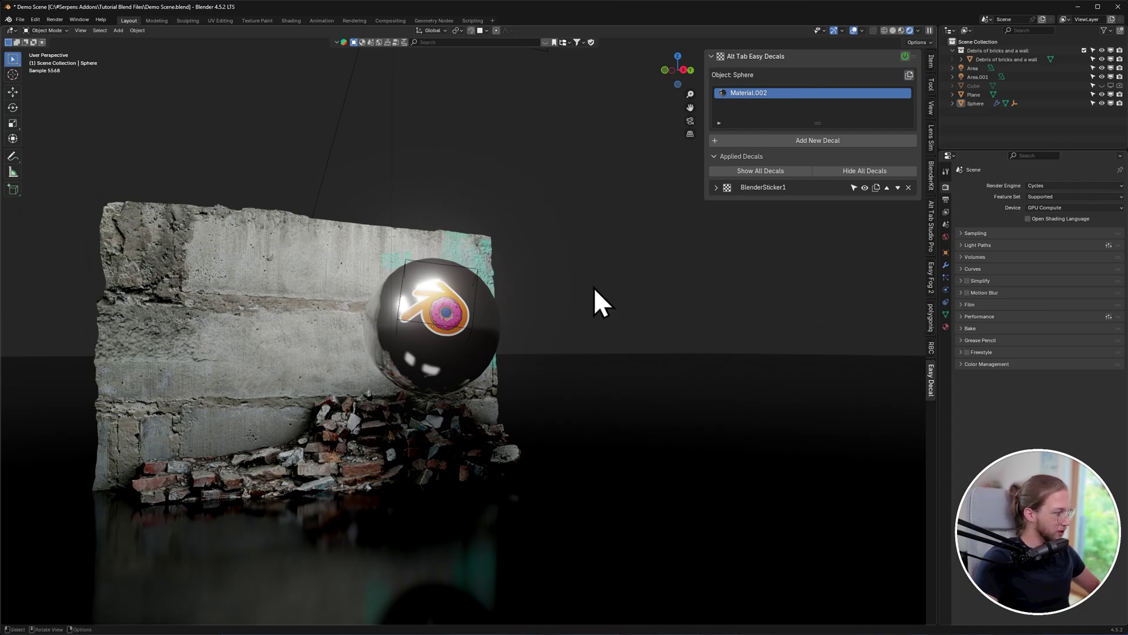
click(444, 286)
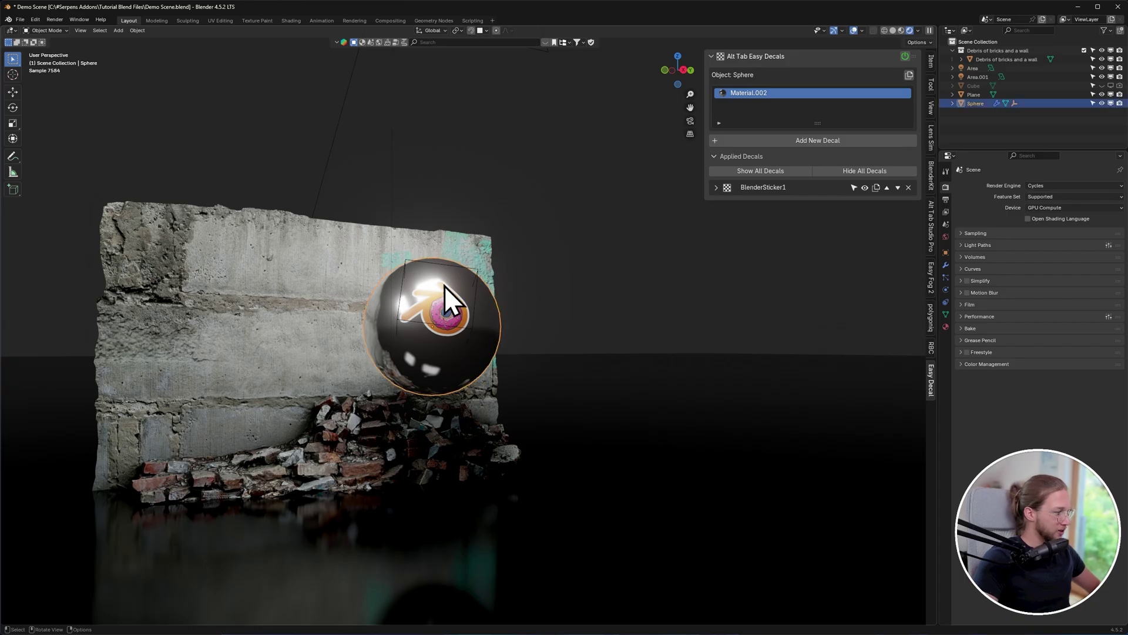
key(shift+d)
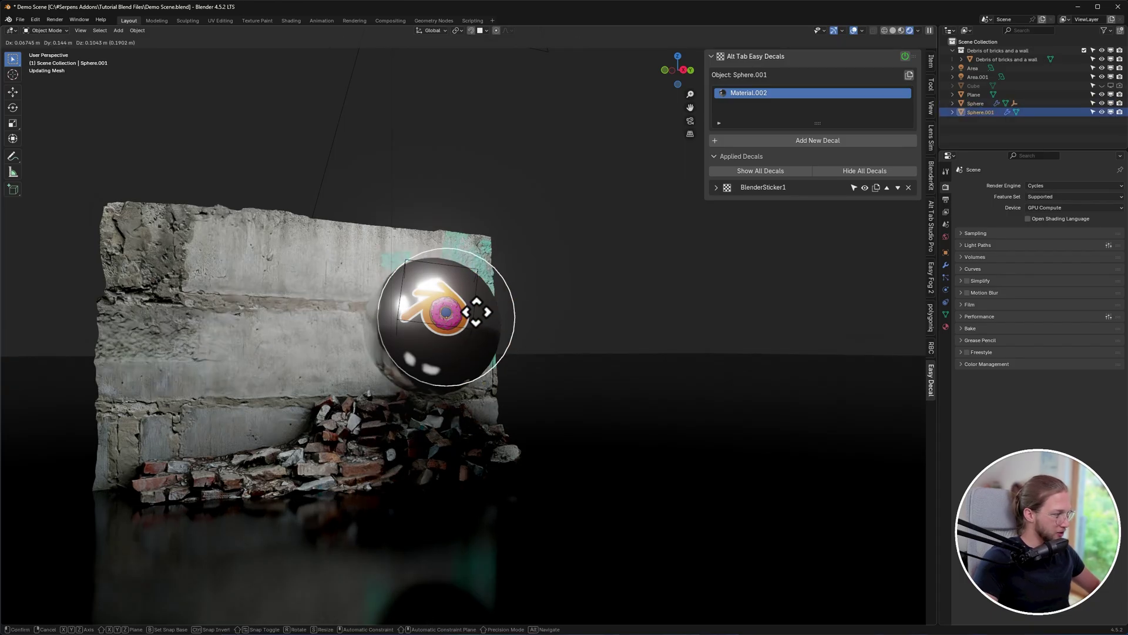
click(624, 287)
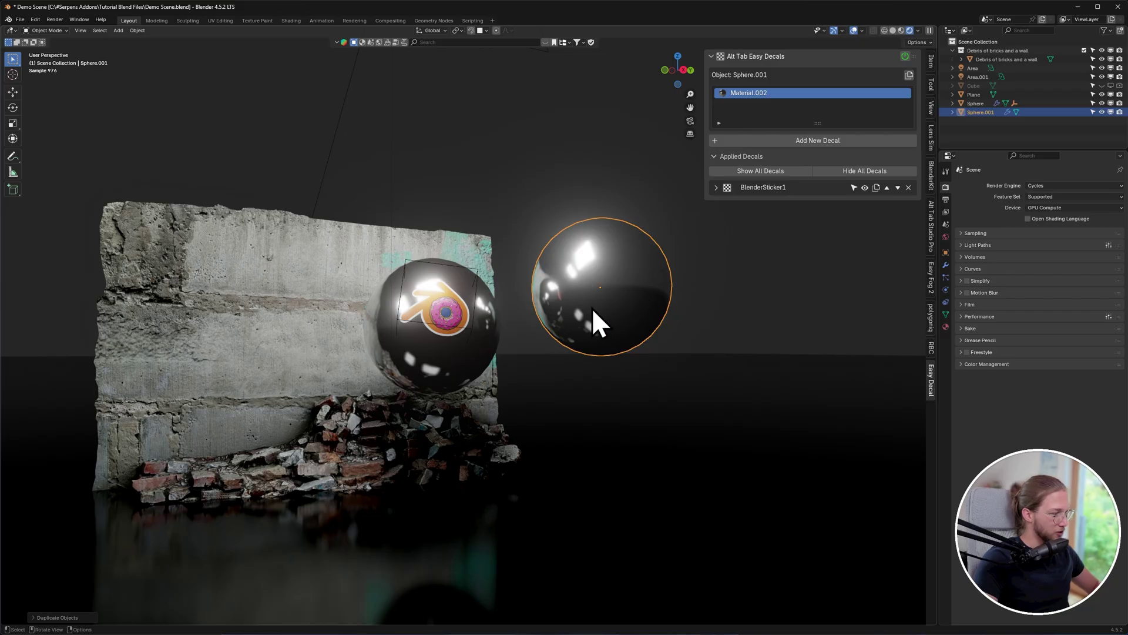
key(x)
click(626, 270)
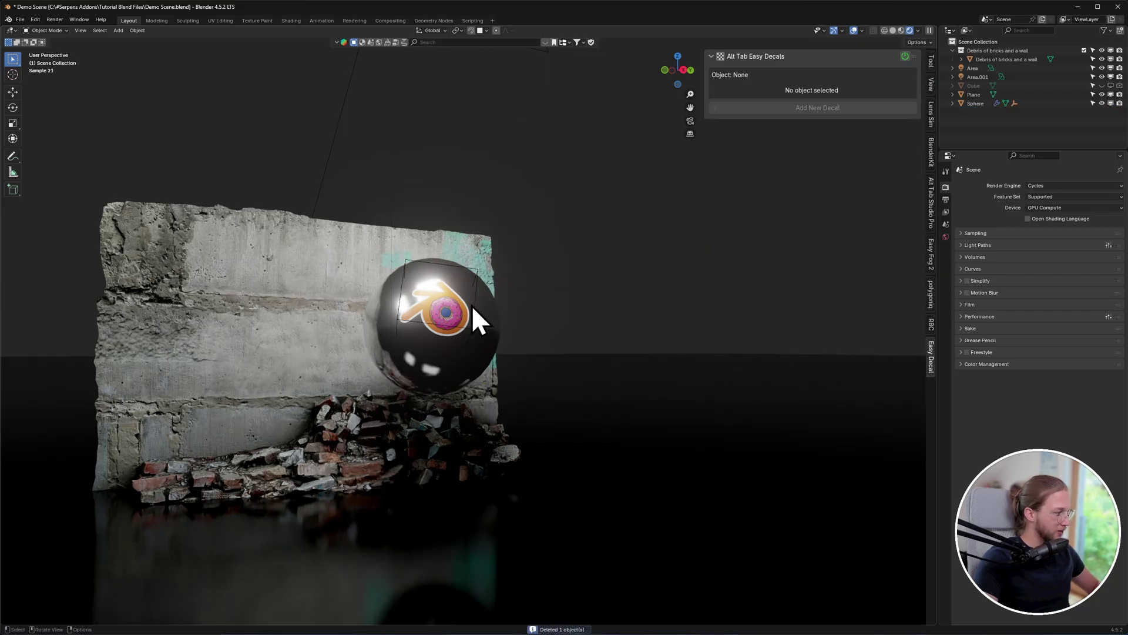
click(473, 306)
ctrl+click(473, 268)
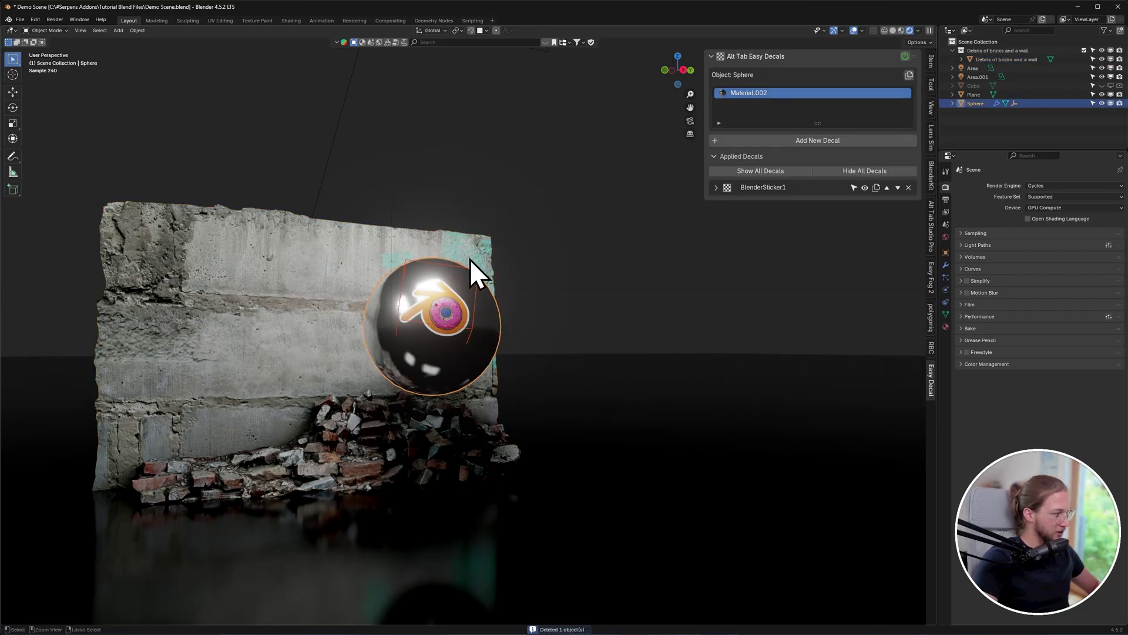
key(shift+d)
click(639, 267)
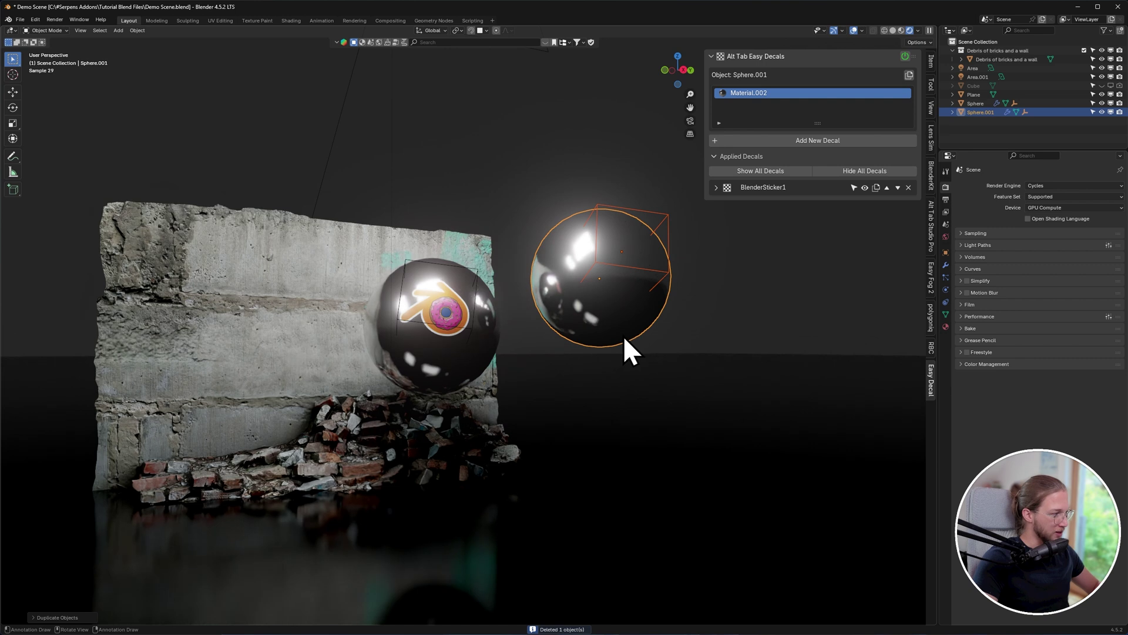
click(622, 182)
click(653, 236)
key(x)
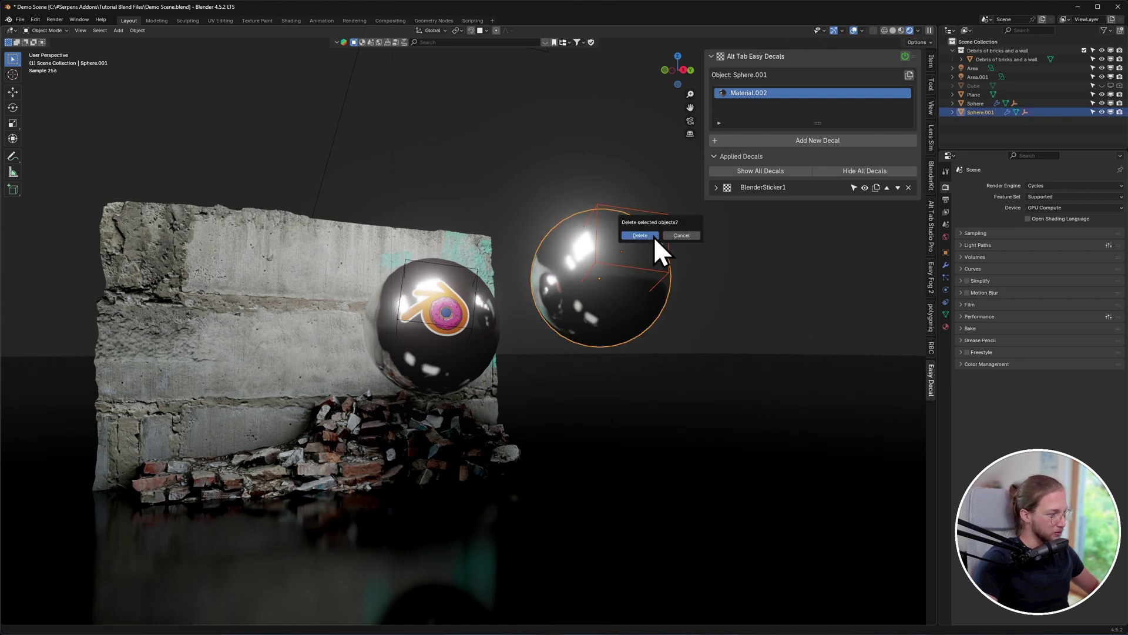
click(653, 236)
key(ctrl+z)
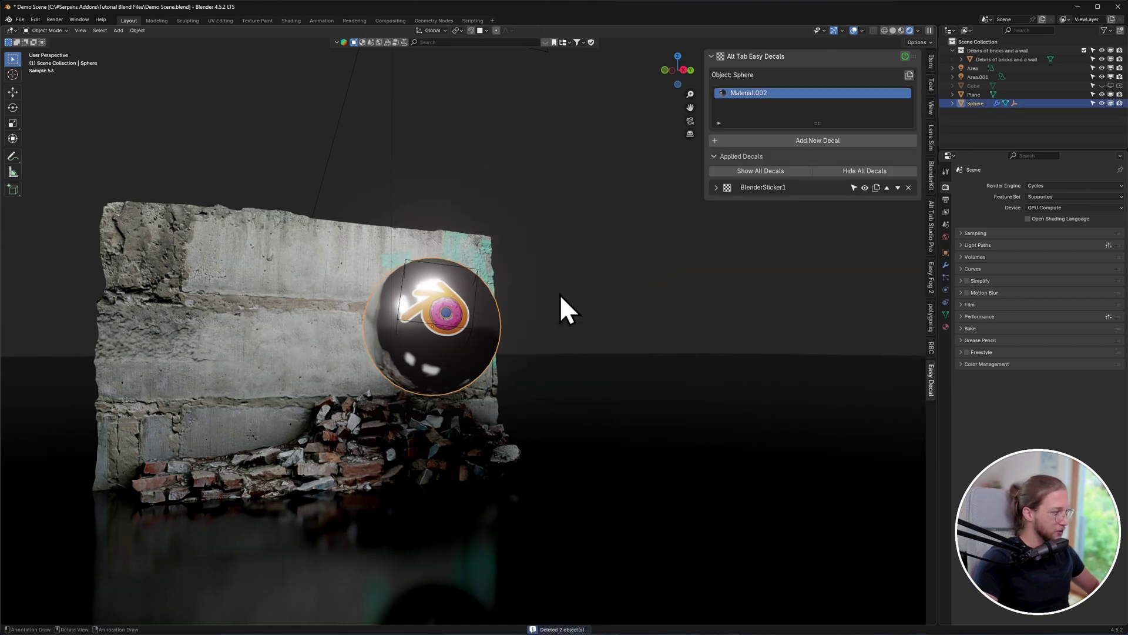
Duplicate the sphere with its decal and move Sphere.001 to the right along X.
click(909, 75)
key(g)
key(x)
key(y)
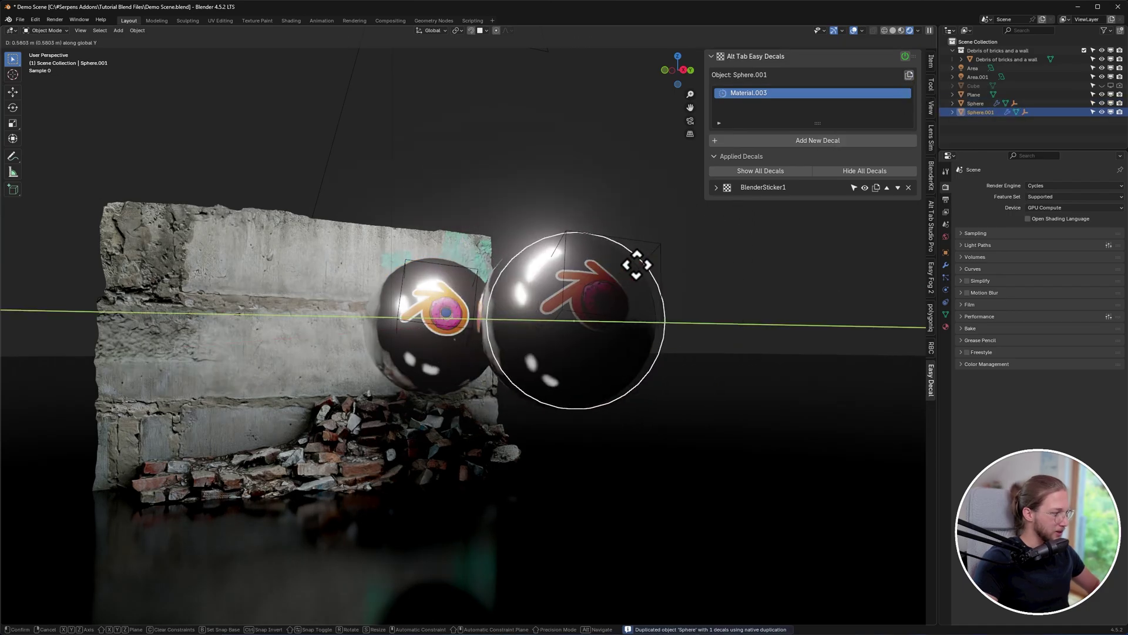
key(x)
click(636, 330)
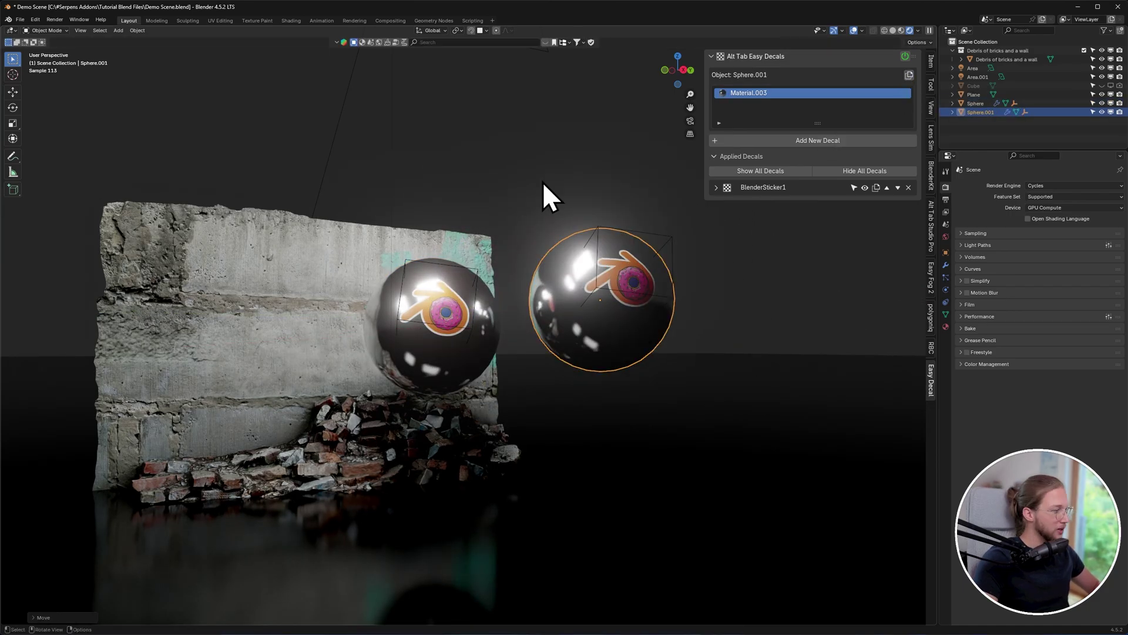
click(567, 193)
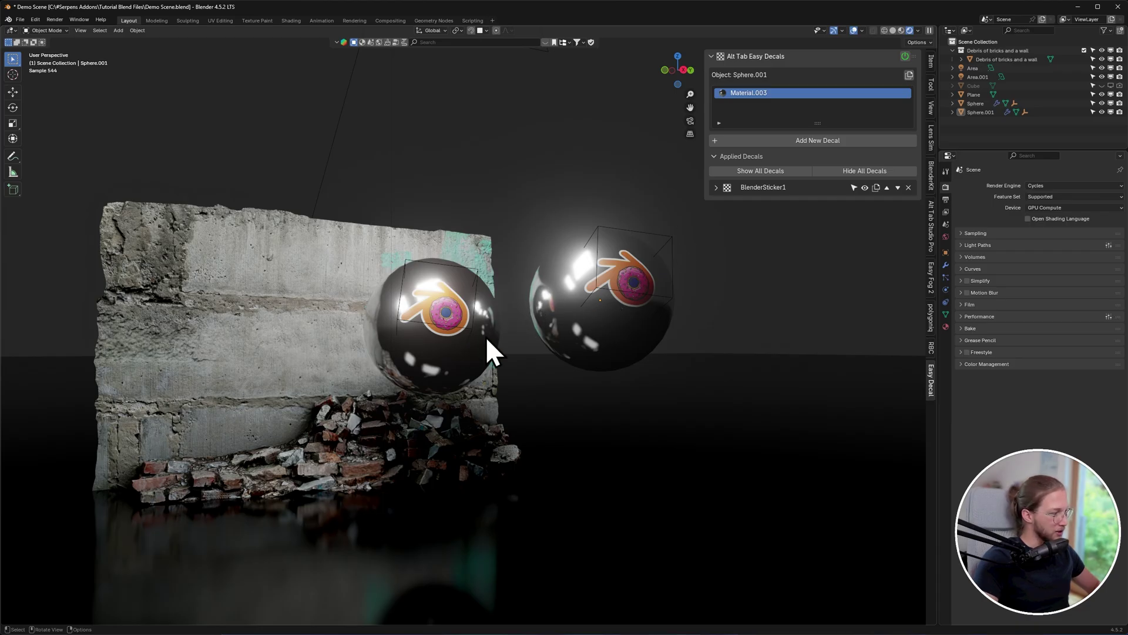
click(658, 301)
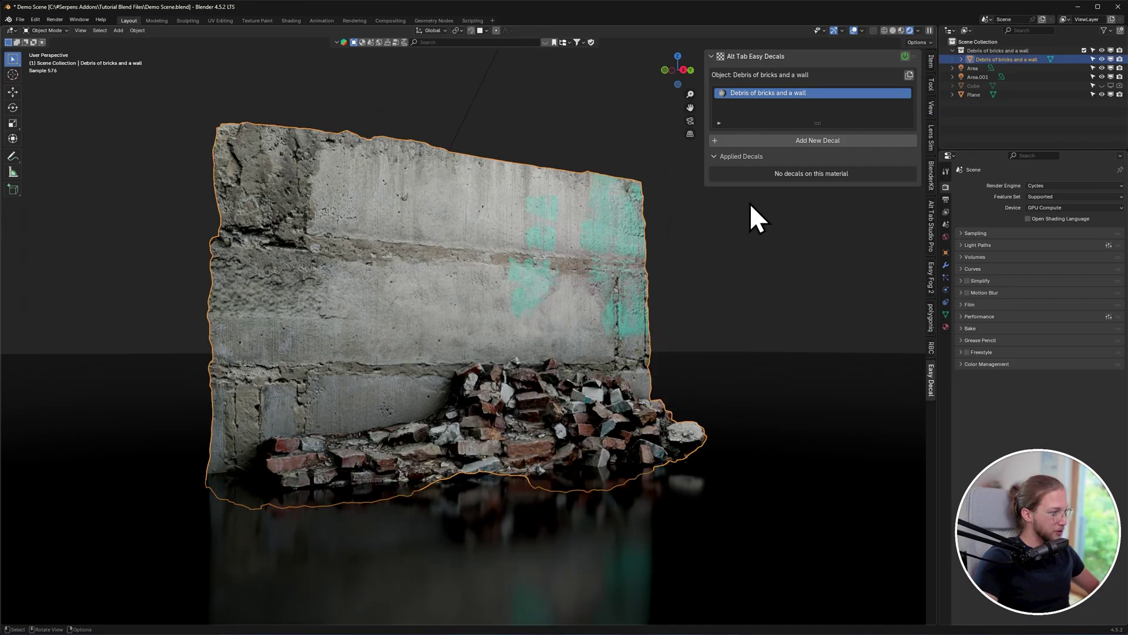
Add Grafitti.png as a wall decal, enlarged and slightly rotated.
click(817, 142)
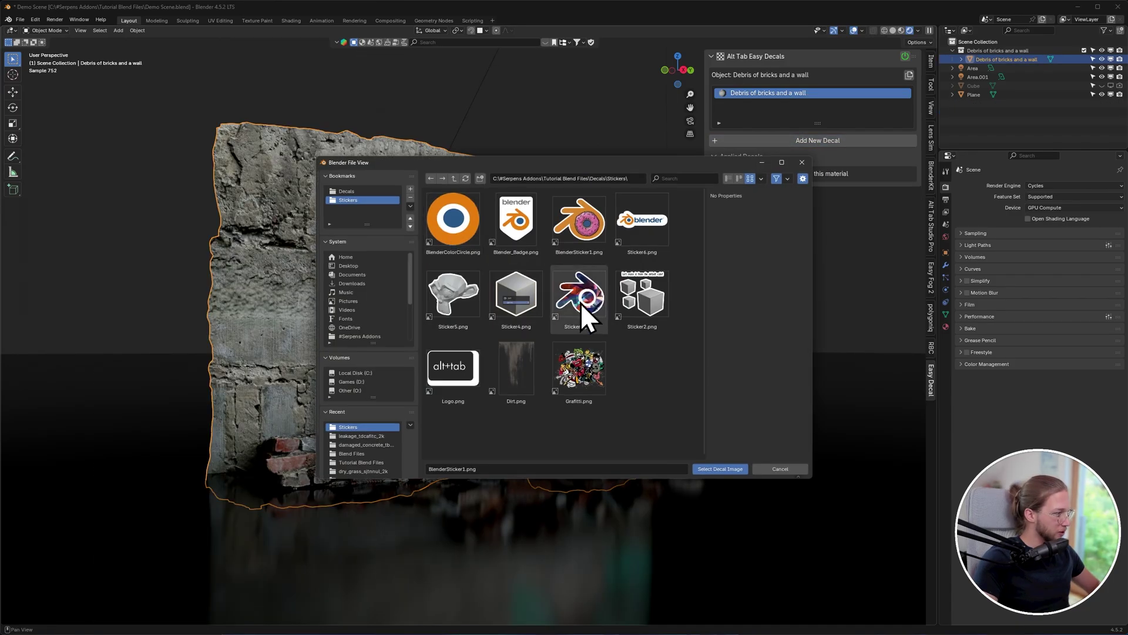
double_click(587, 369)
click(469, 264)
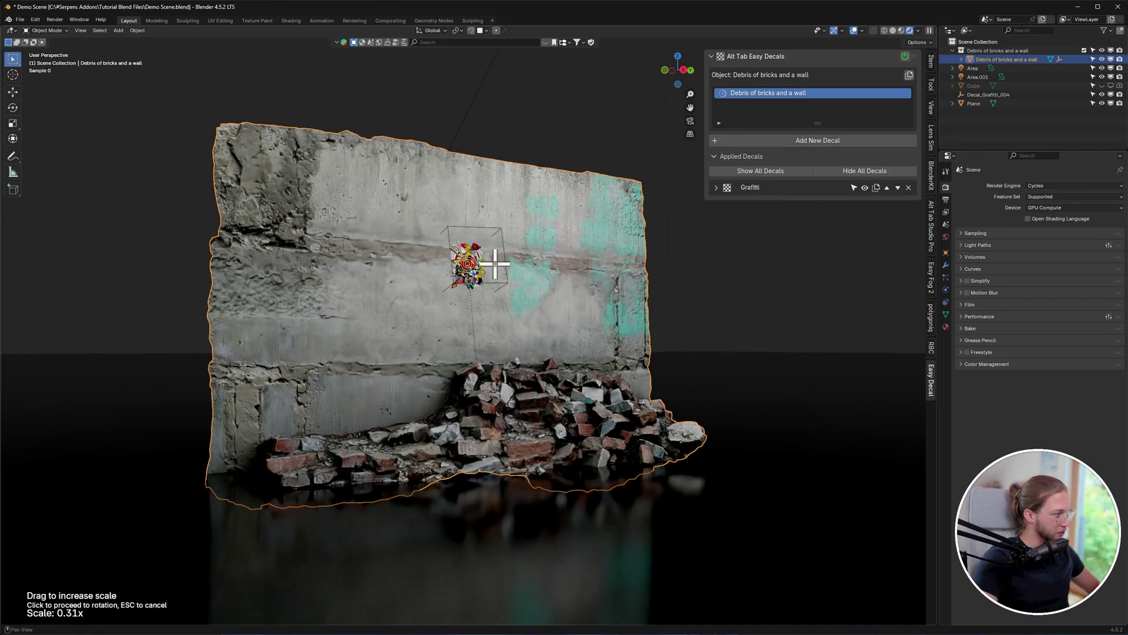
click(511, 247)
click(481, 212)
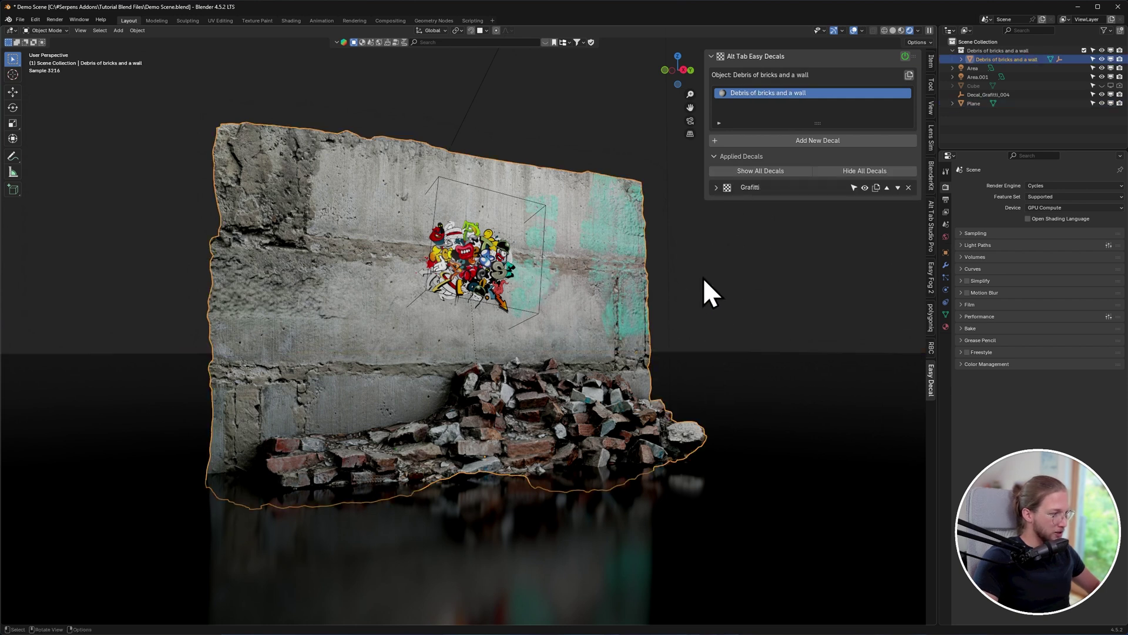
Test Hide All and Show All decals, then hide and restore the graffiti decal.
click(844, 171)
click(770, 170)
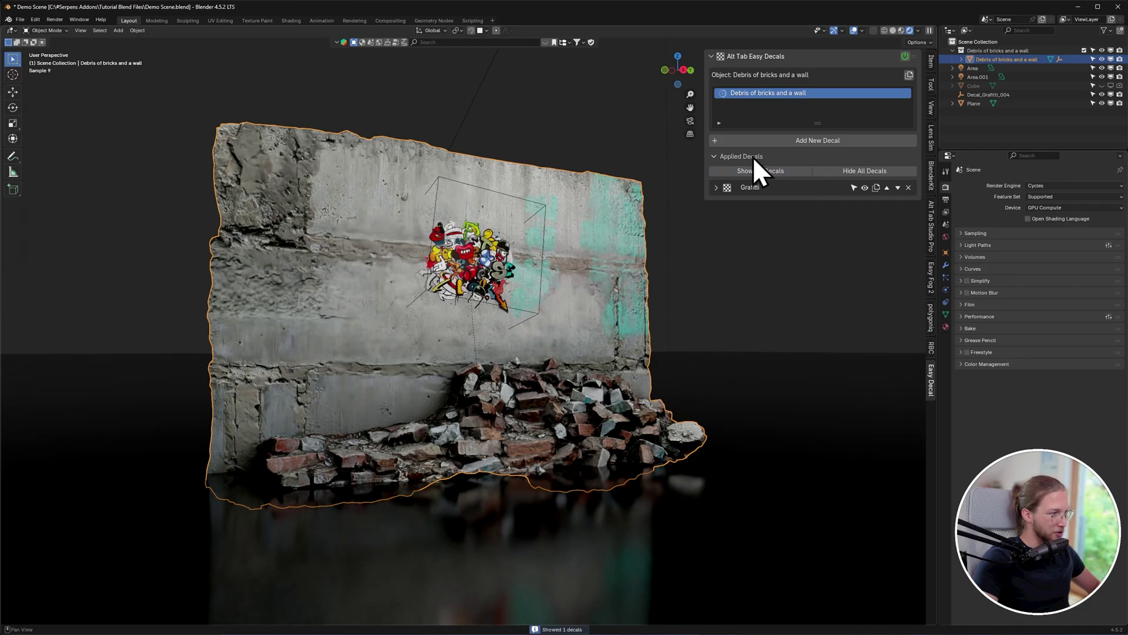
click(852, 169)
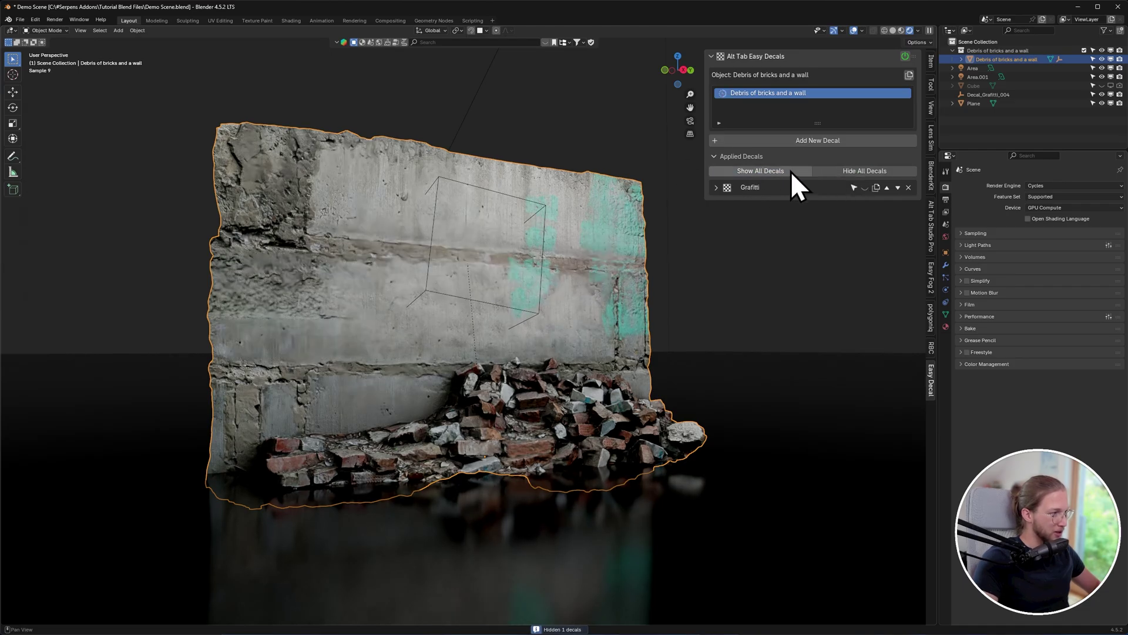
click(791, 171)
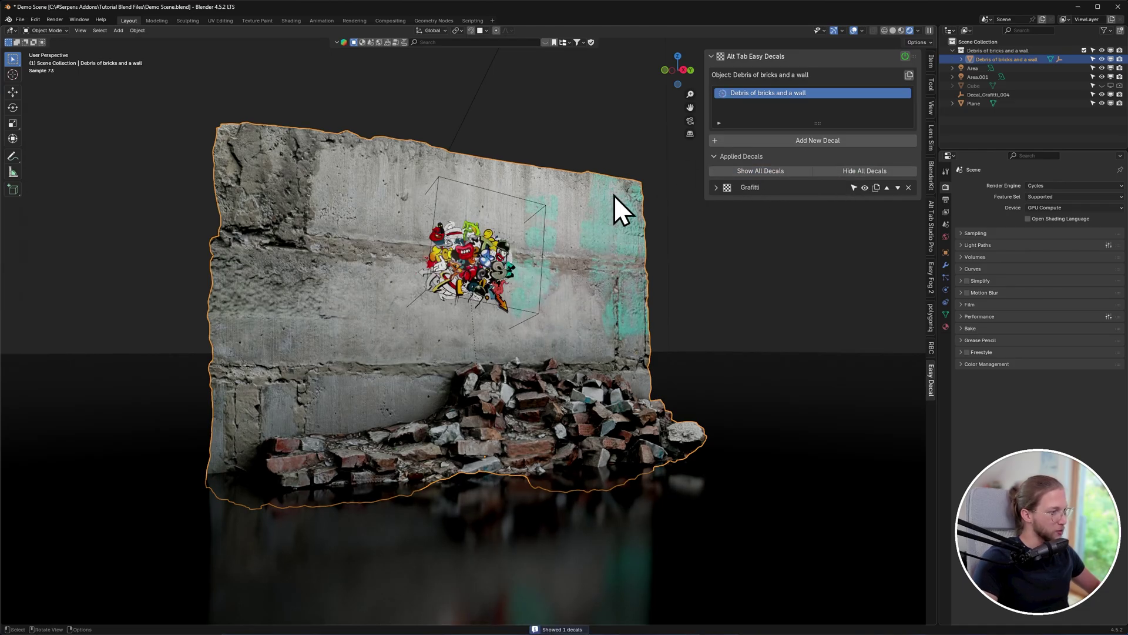
Switch Easy Decals off globally and back on with the wall deselected.
click(716, 277)
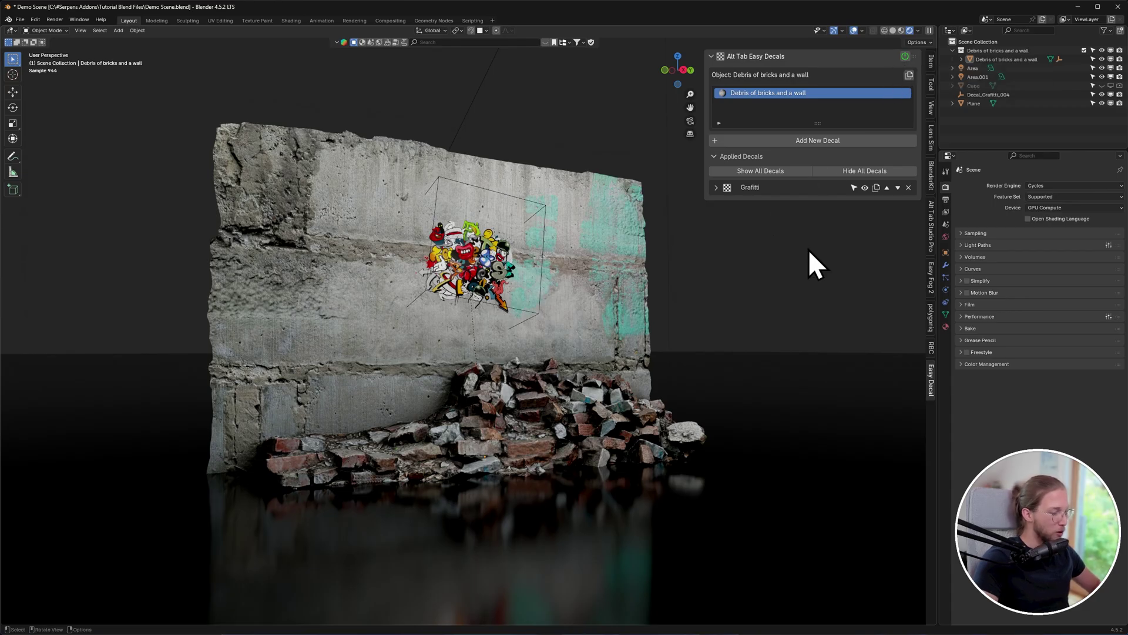
click(904, 56)
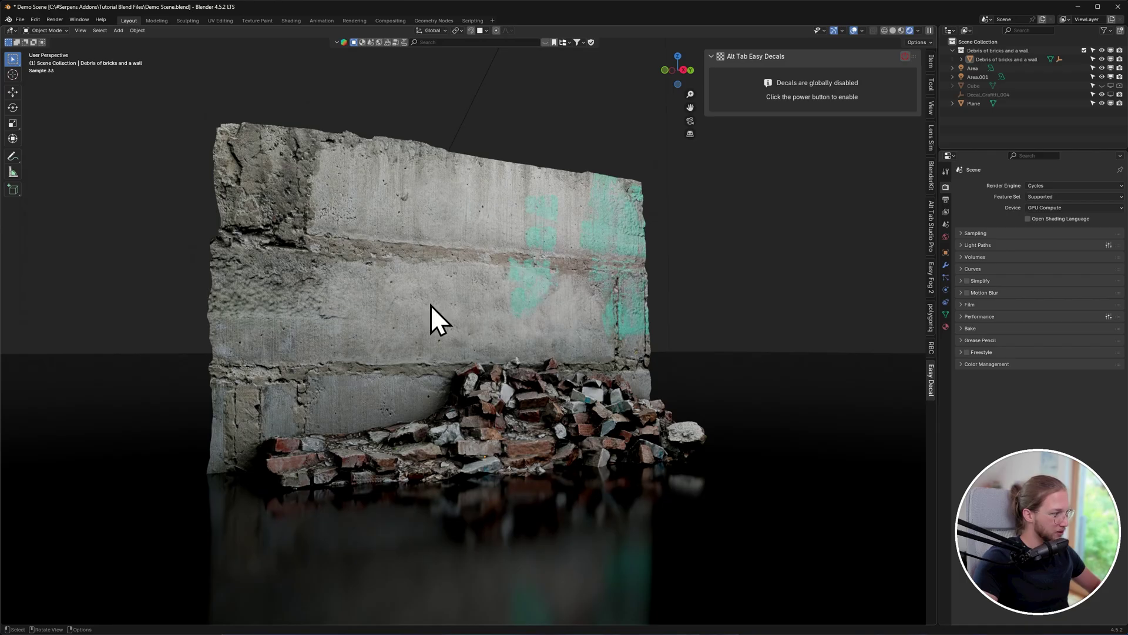
click(905, 56)
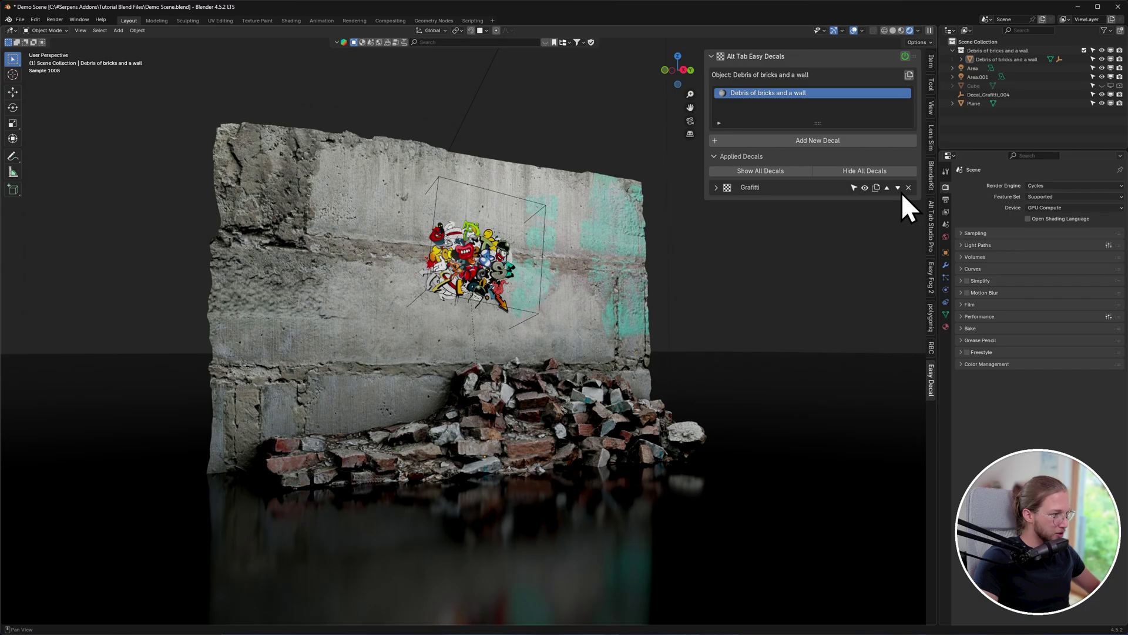
Select the graffiti projector and move the decal lower on the wall.
click(853, 187)
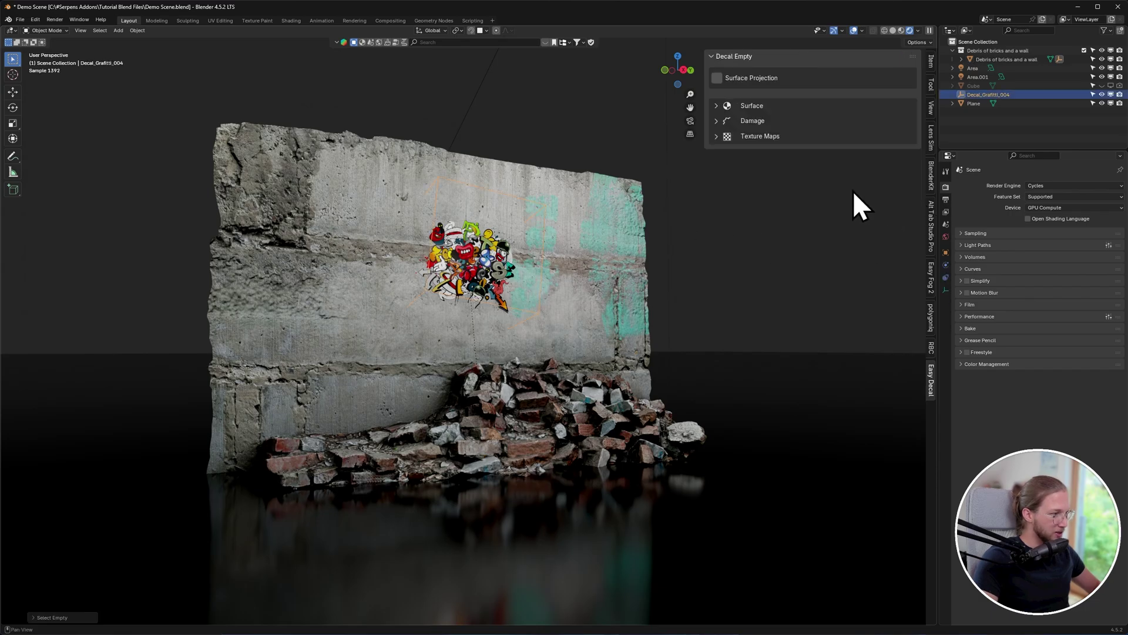
key(g)
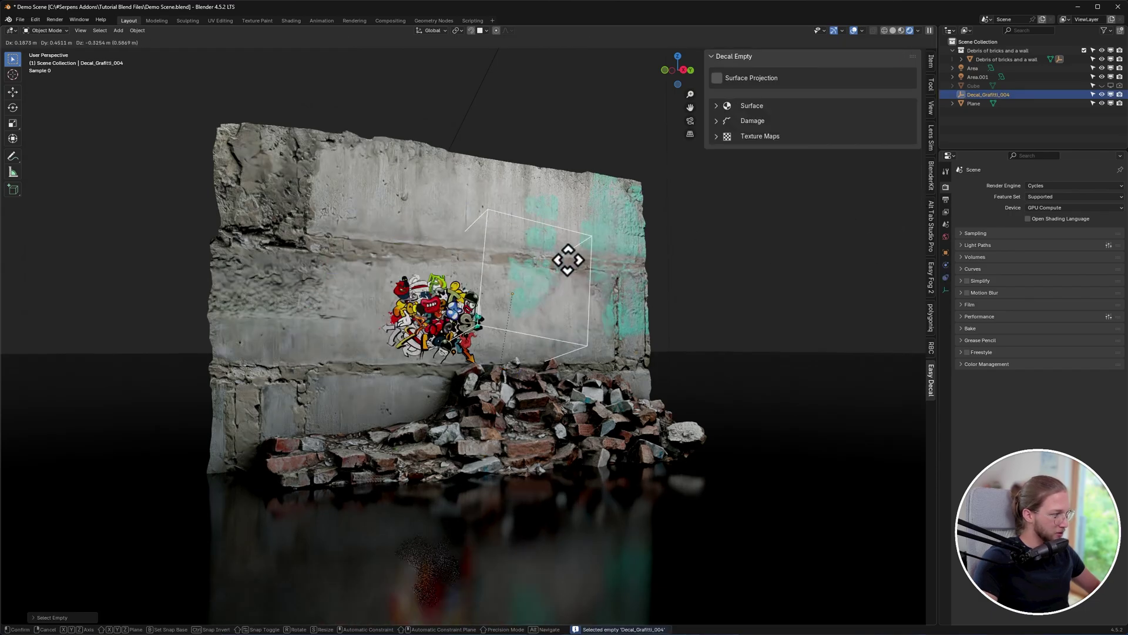
click(587, 275)
click(526, 210)
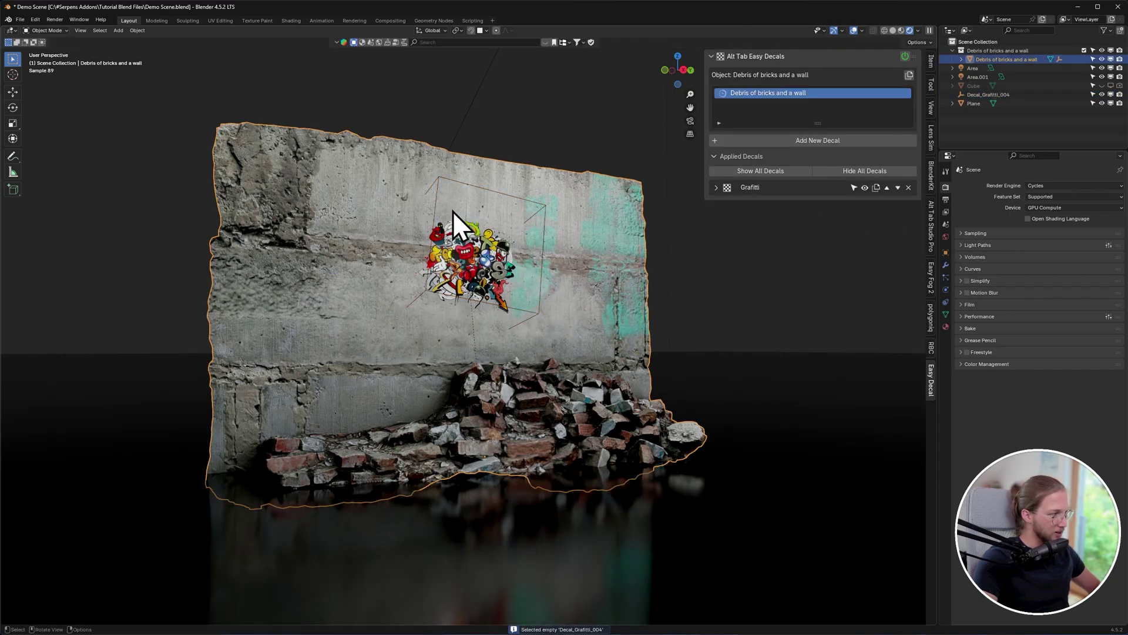
click(867, 189)
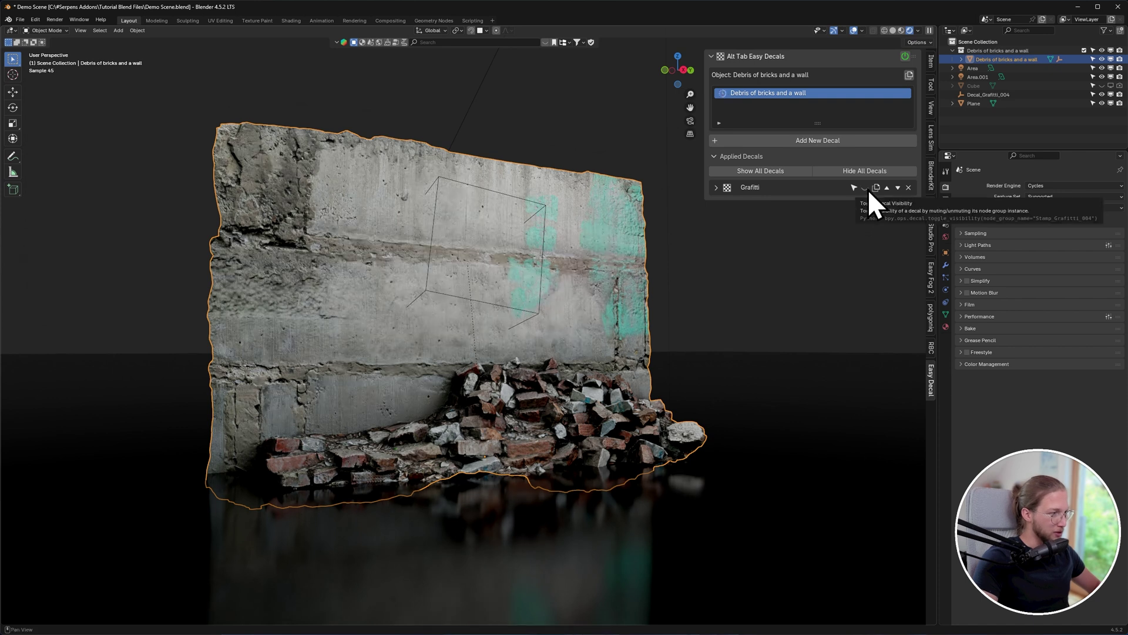
click(868, 189)
Duplicate the graffiti decal and place the copy higher, enlarged and rotated.
click(876, 188)
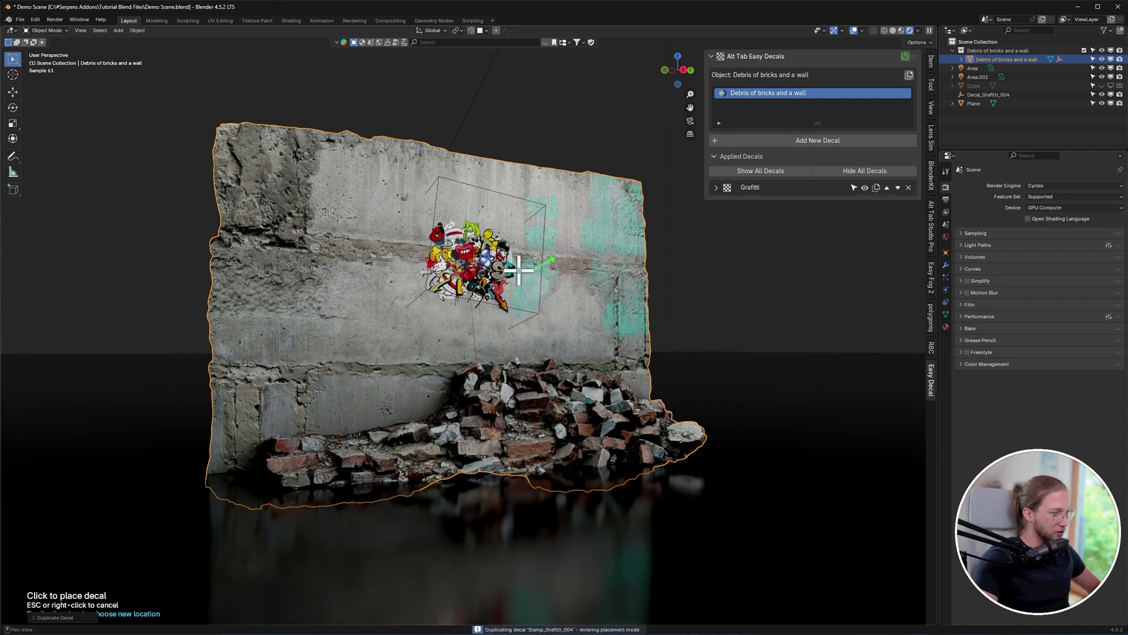
click(389, 242)
click(347, 176)
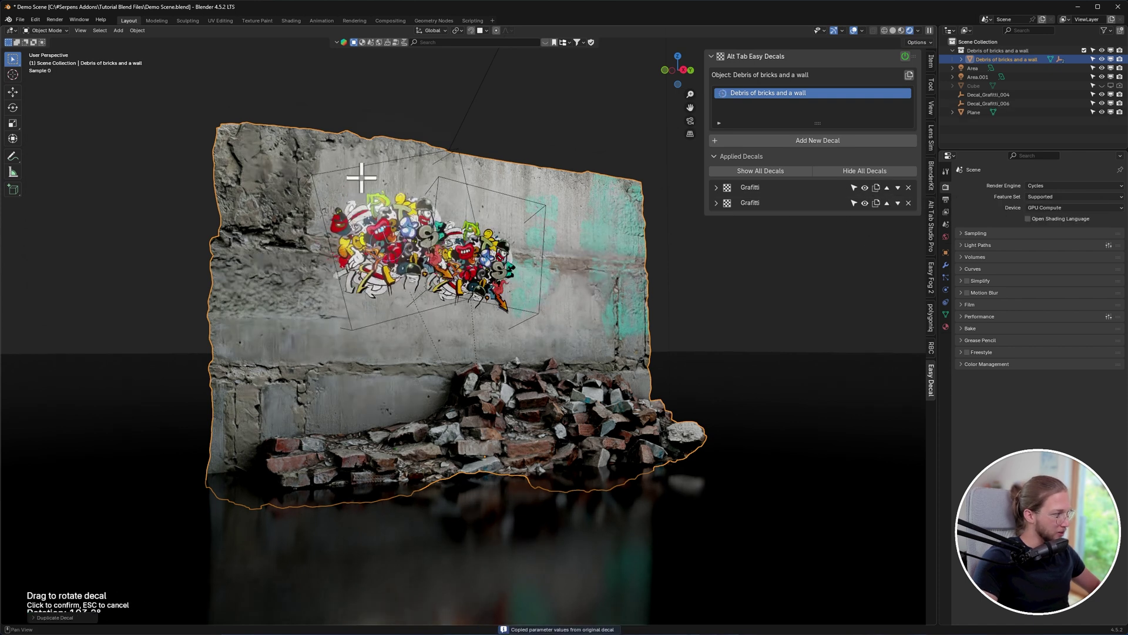
click(341, 167)
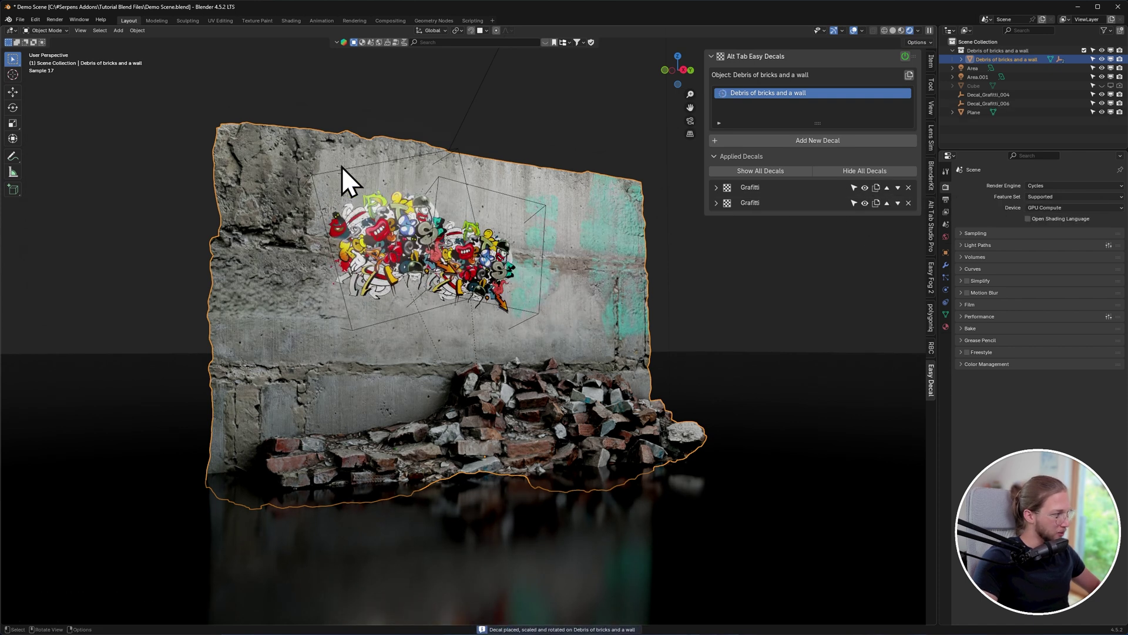
Try the copy's layer order arrows, then remove the original graffiti decal.
click(887, 204)
click(897, 203)
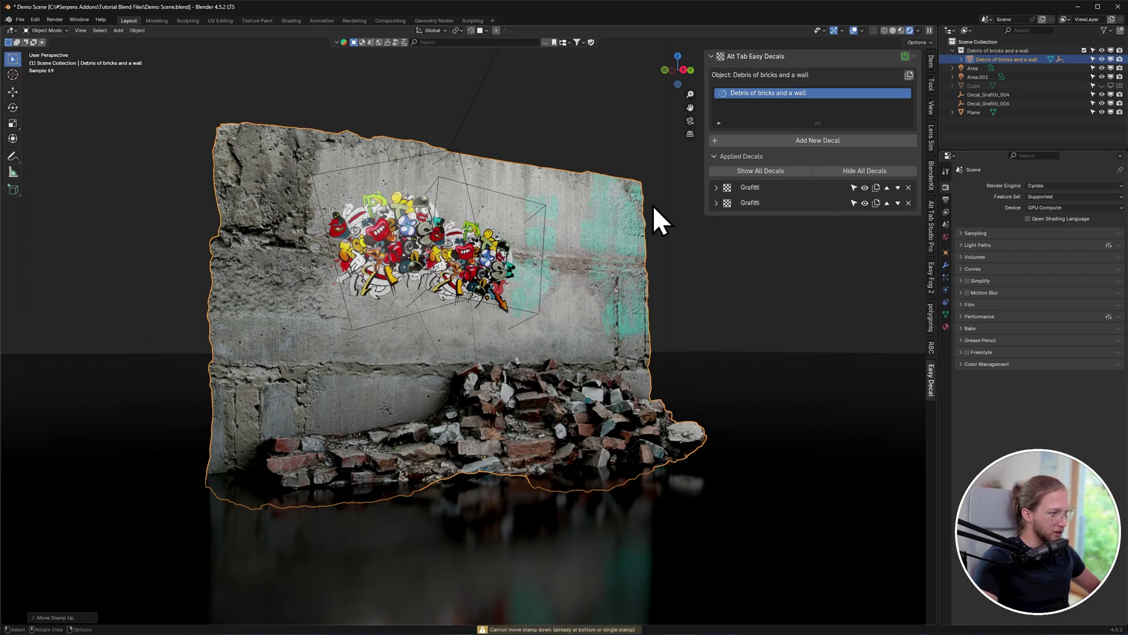
click(908, 203)
Open the Graffiti decal's Surface settings and try Opacity and Emission, keeping opacity 1.000 and emission 0.000.
click(717, 188)
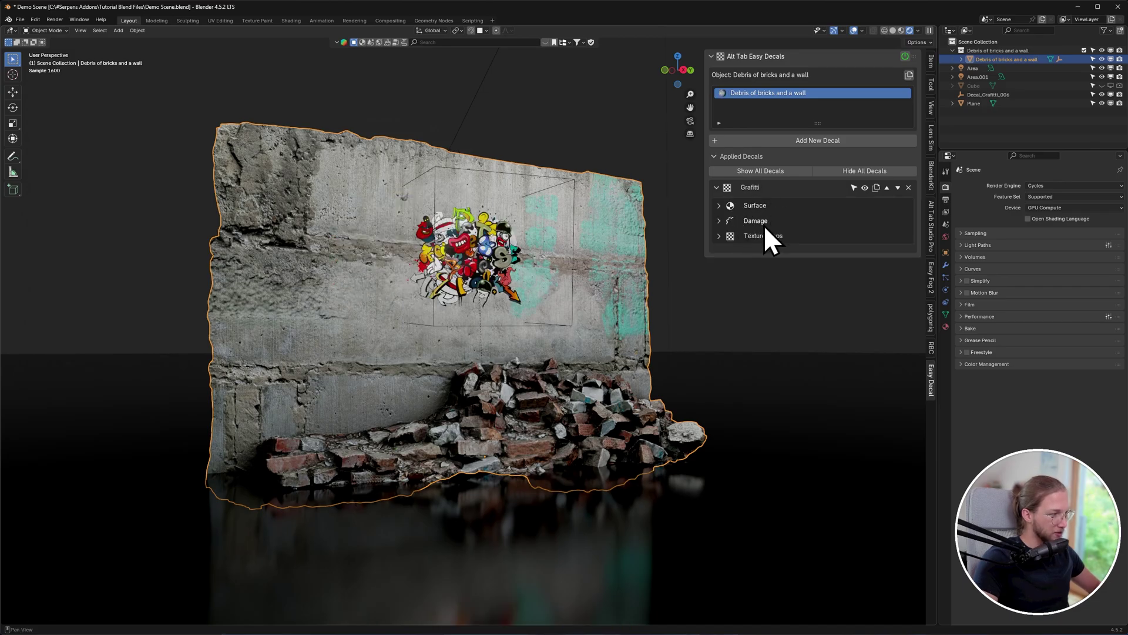
click(719, 205)
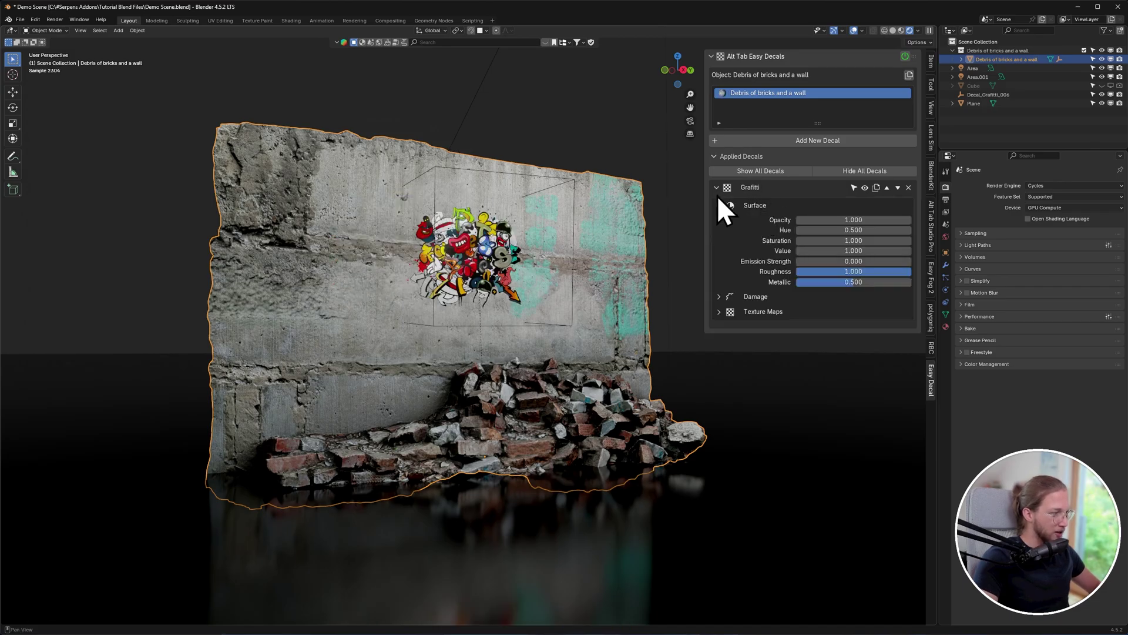
mouse_move(816, 219)
mouse_down()
mouse_move(705, 219)
mouse_move(815, 220)
mouse_up()
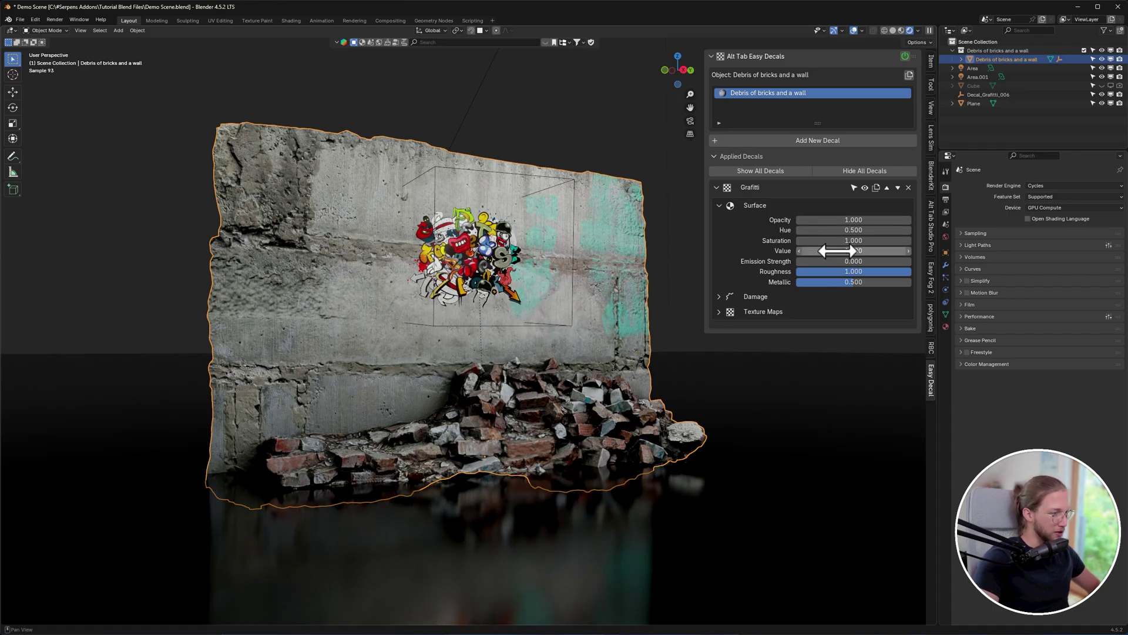
mouse_move(823, 261)
mouse_down()
mouse_move(879, 260)
mouse_move(822, 261)
mouse_up()
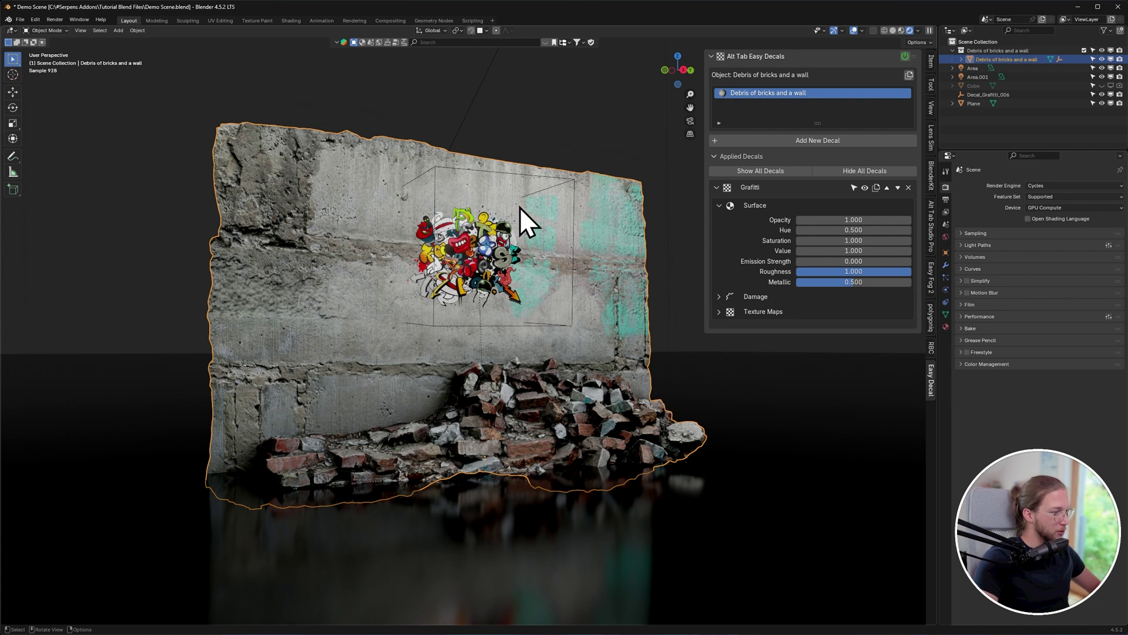
click(754, 205)
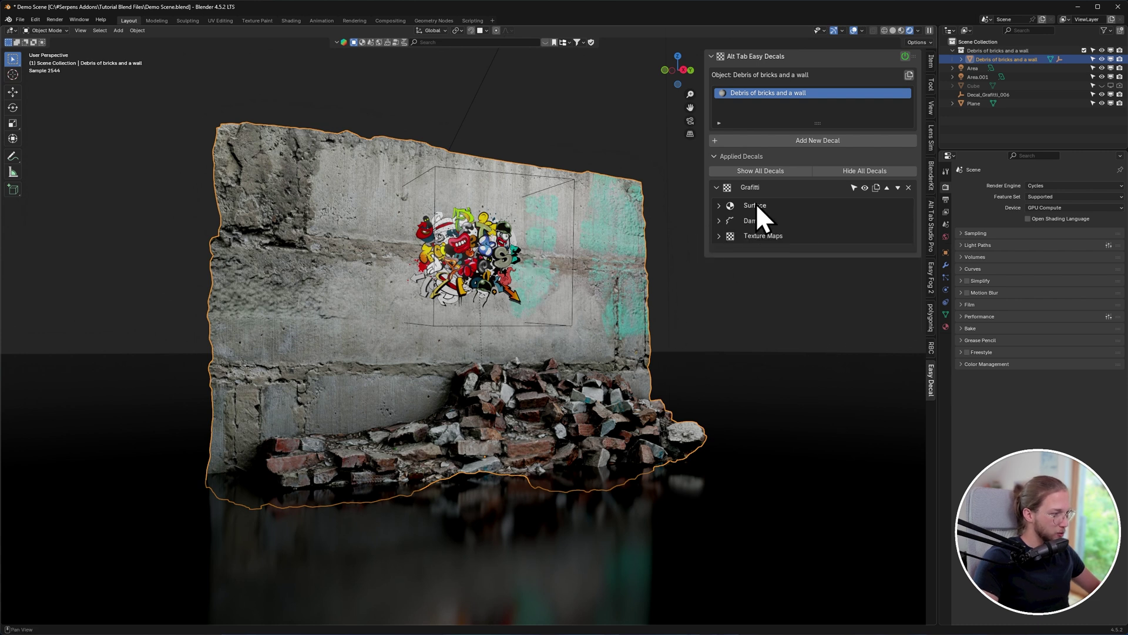
Give the graffiti decal damage noise 0.480, roughness 0.763 and contrast 10.700.
click(755, 221)
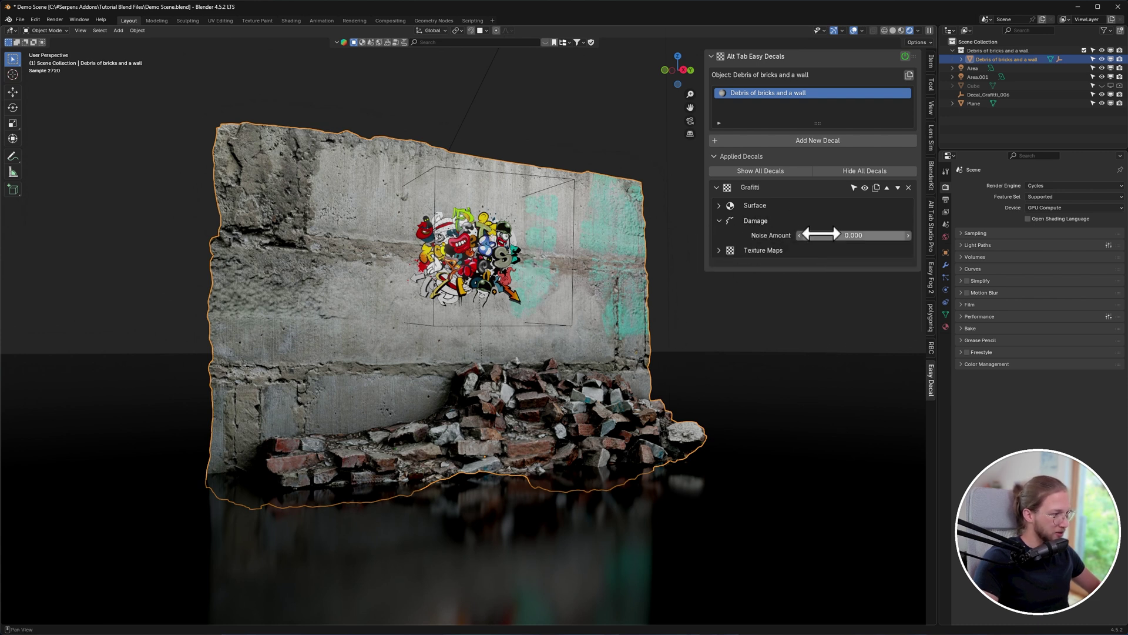
drag(818, 235, 869, 235)
scroll(594, 263, up, 6)
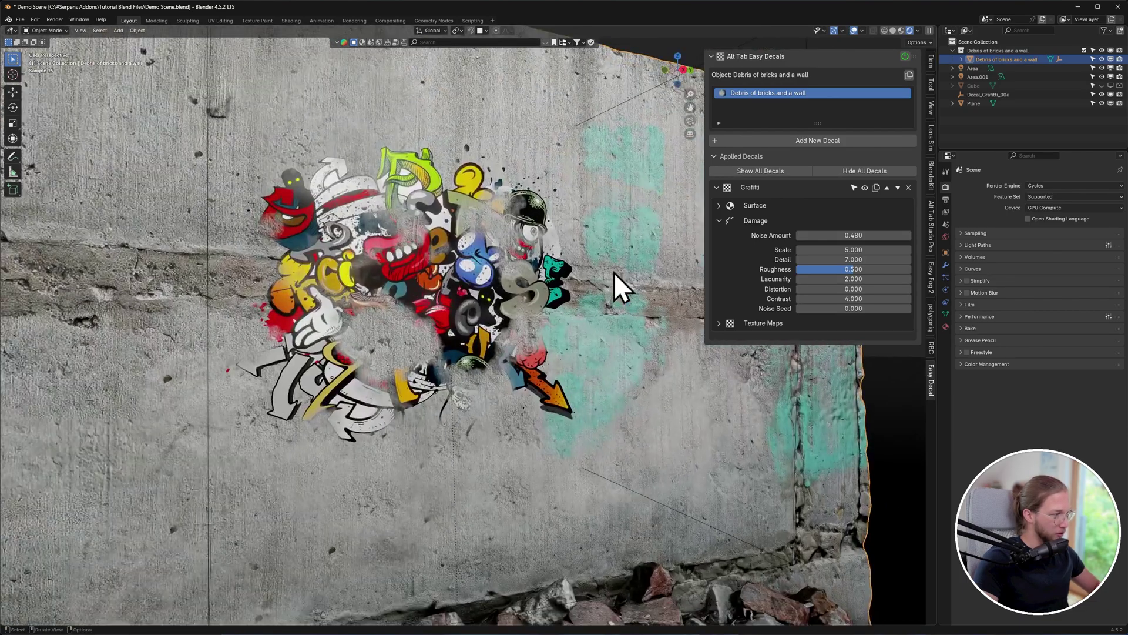
drag(835, 271, 856, 298)
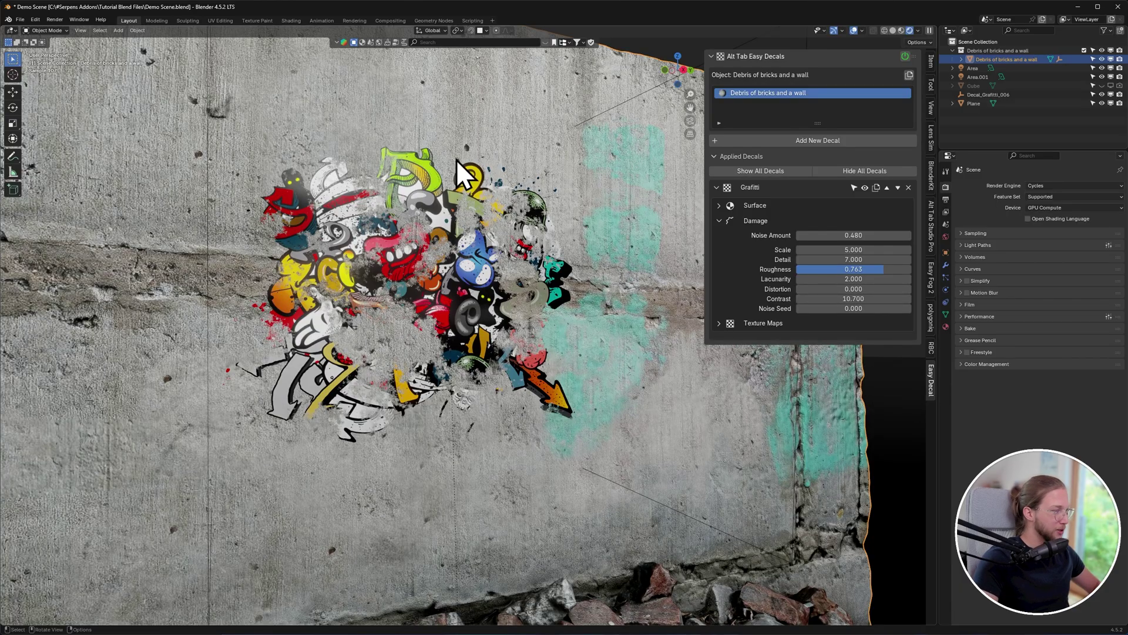
click(755, 221)
click(763, 236)
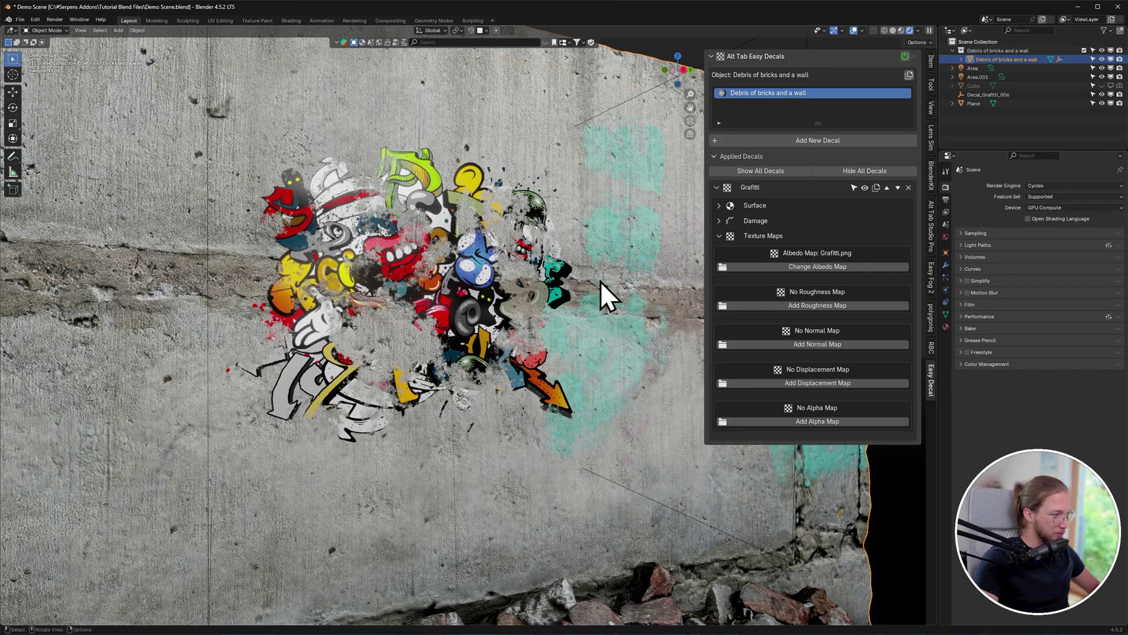
Orbit and zoom the viewport to inspect the graffiti-covered wall at an angle.
middle_drag(601, 281, 636, 241)
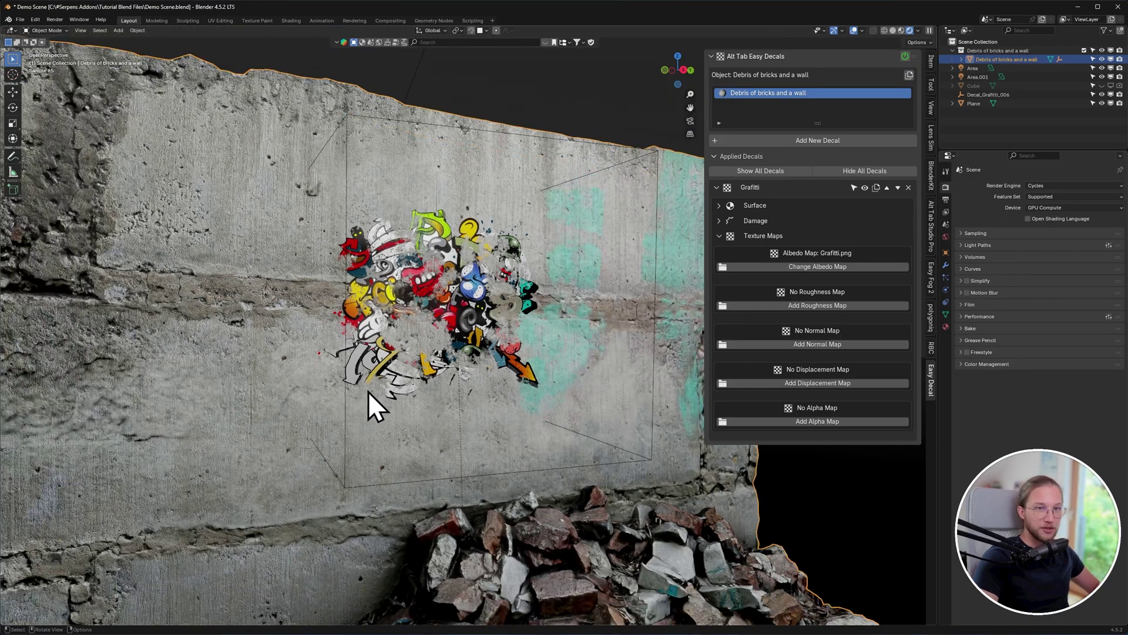
scroll(520, 310, down, 1)
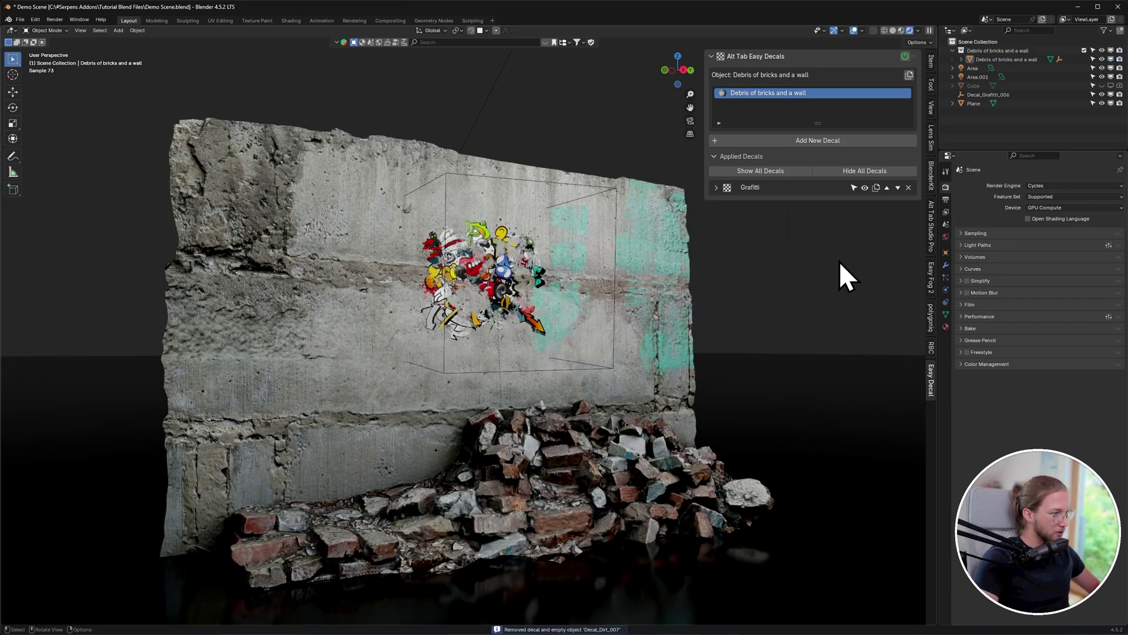
Add a Dirt.png decal over the graffiti, setting its size and rotation, then reposition it.
click(781, 145)
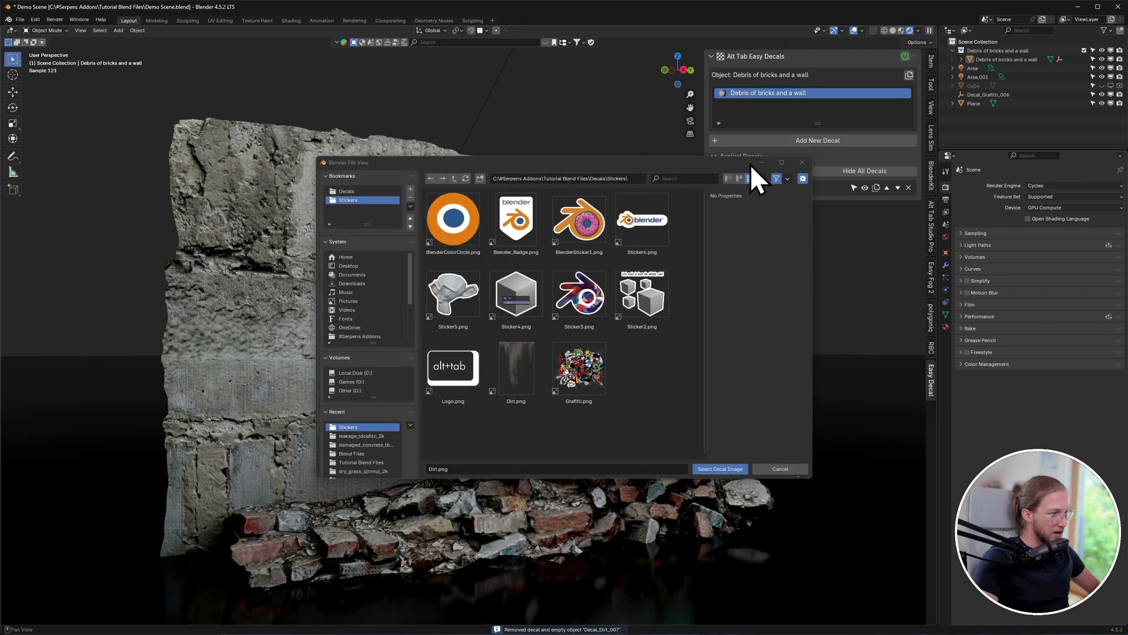
click(720, 468)
click(485, 332)
click(588, 341)
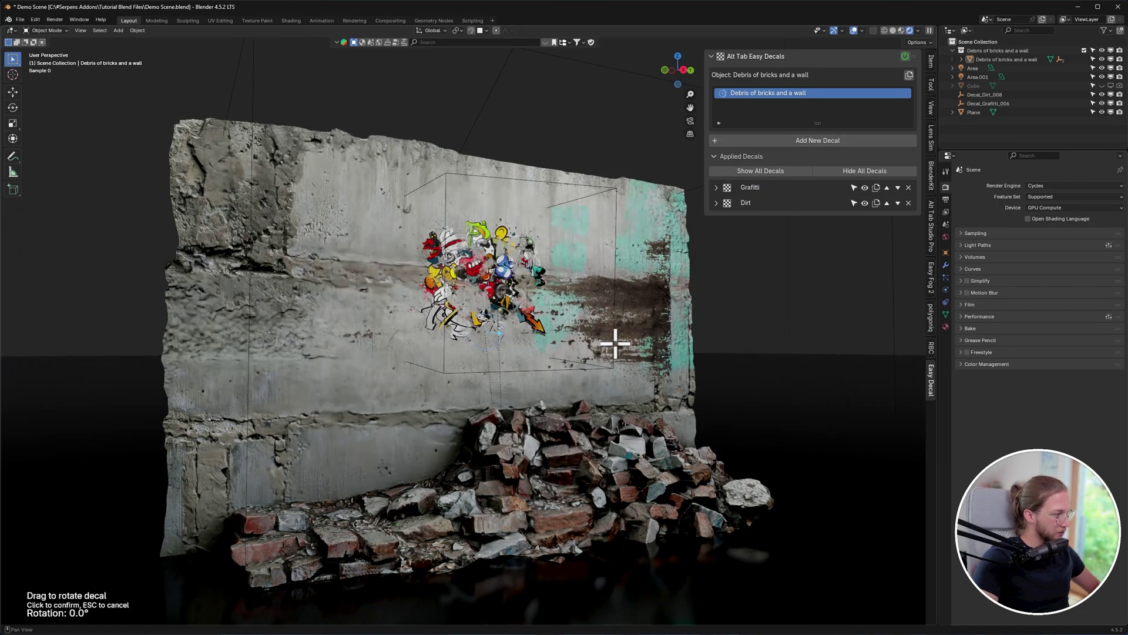
click(494, 222)
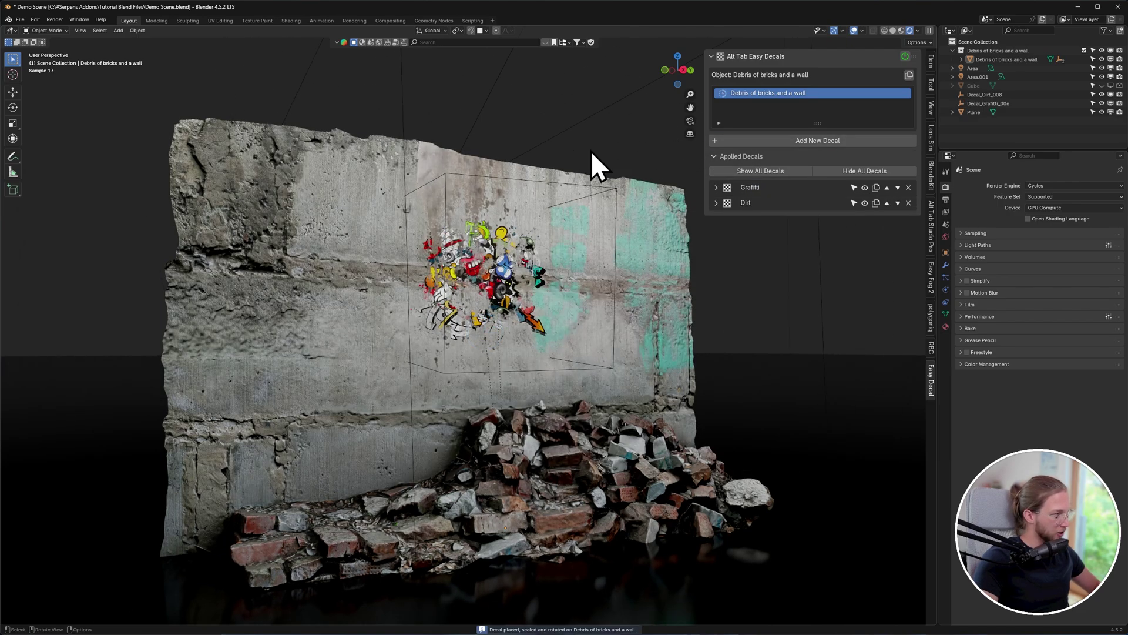
click(314, 87)
key(g)
click(591, 201)
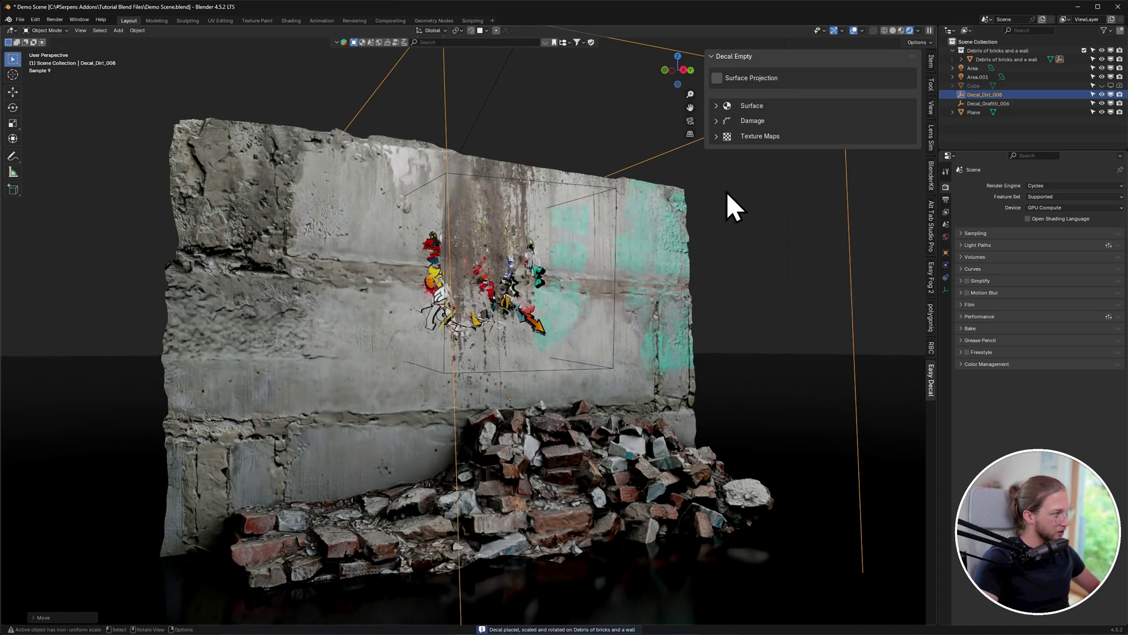
Lower the Dirt decal's opacity to about 0.78 and frame the whole wall.
scroll(558, 311, up, 3)
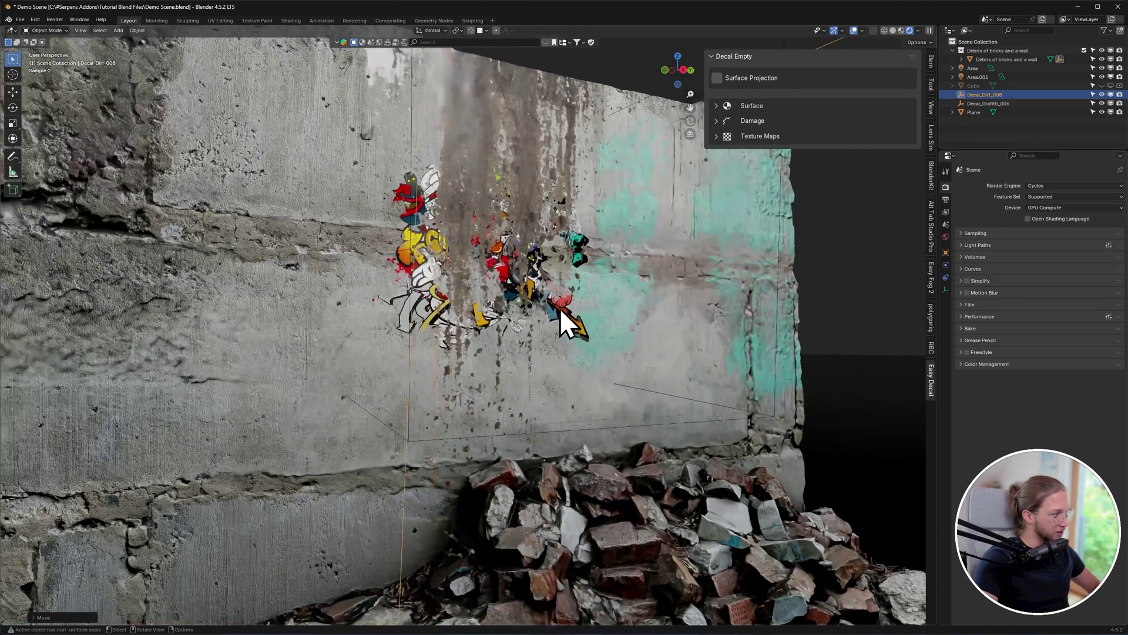
click(472, 223)
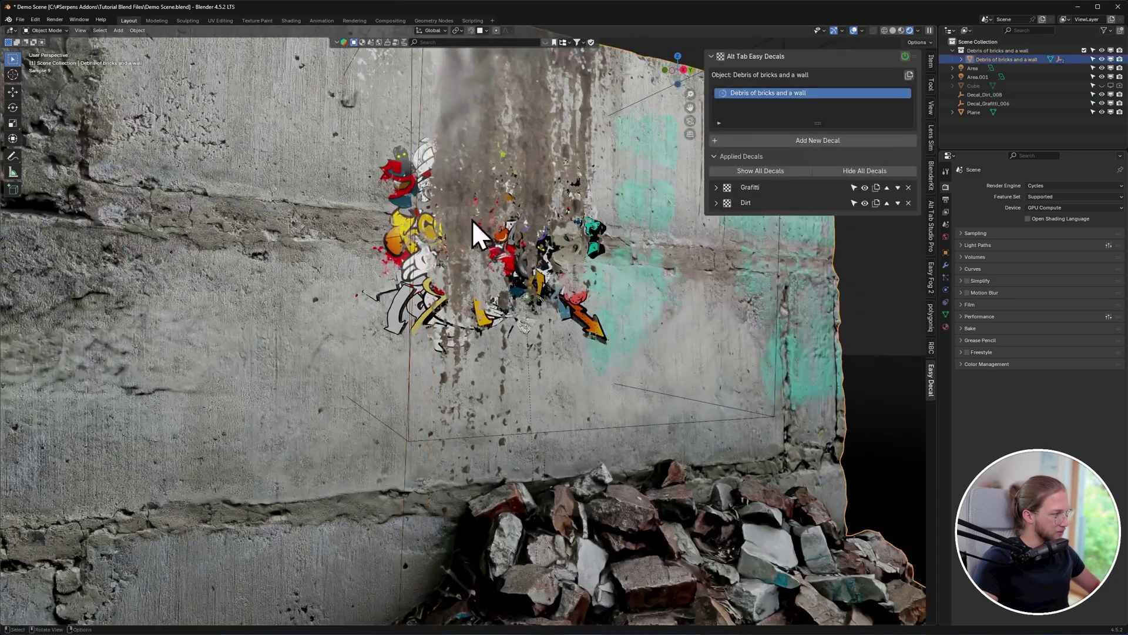
click(716, 203)
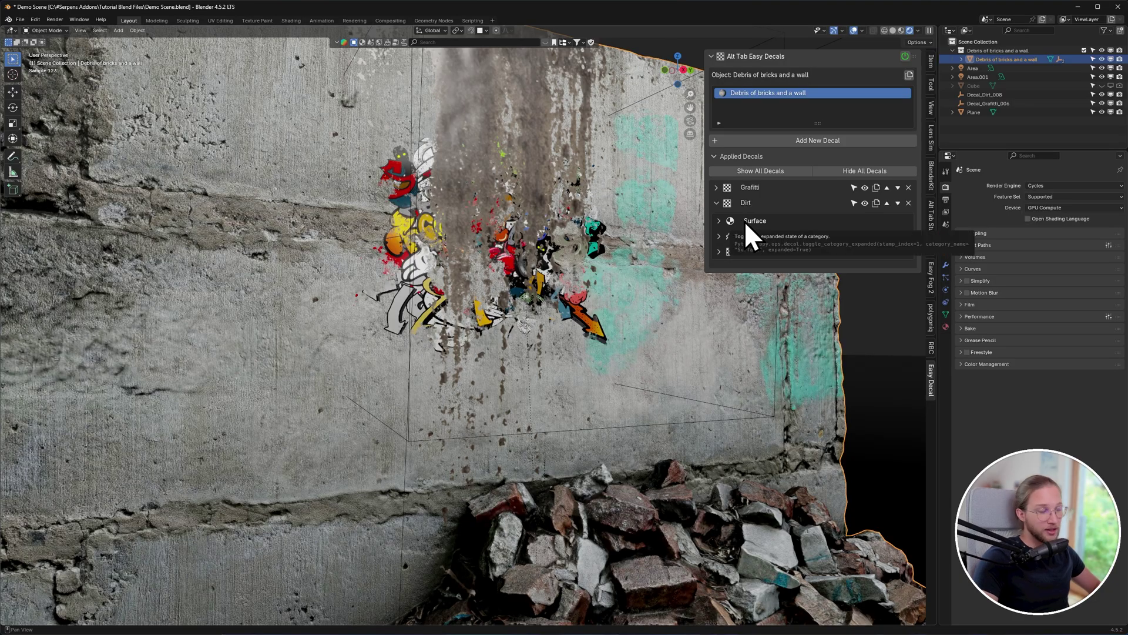
click(742, 221)
drag(822, 235, 852, 235)
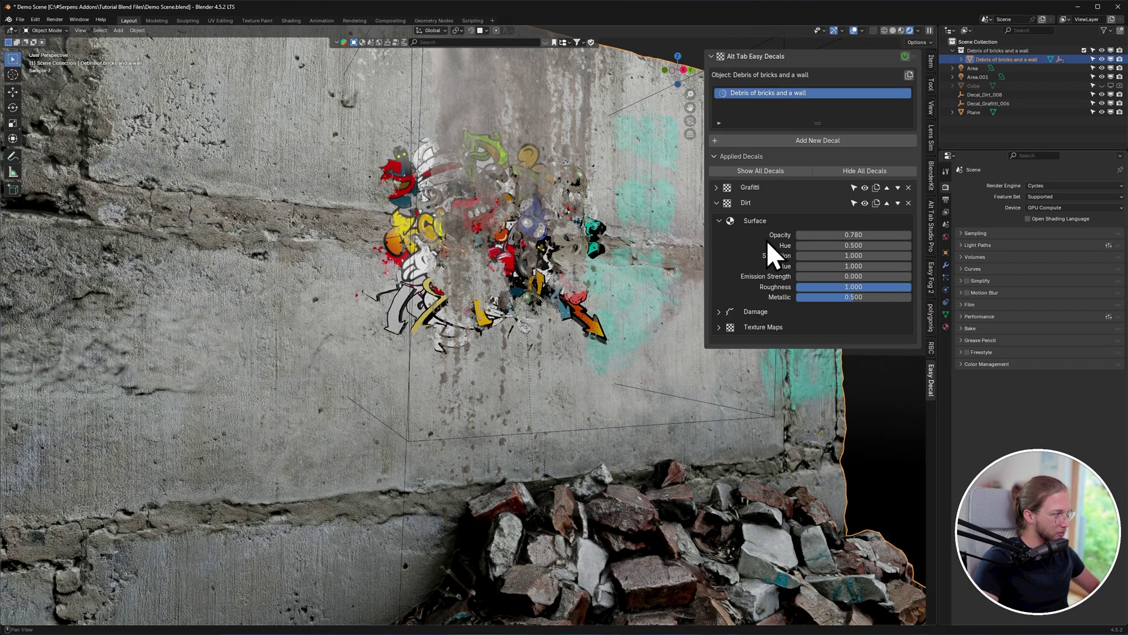
key(KP_Decimal)
key(n)
click(785, 226)
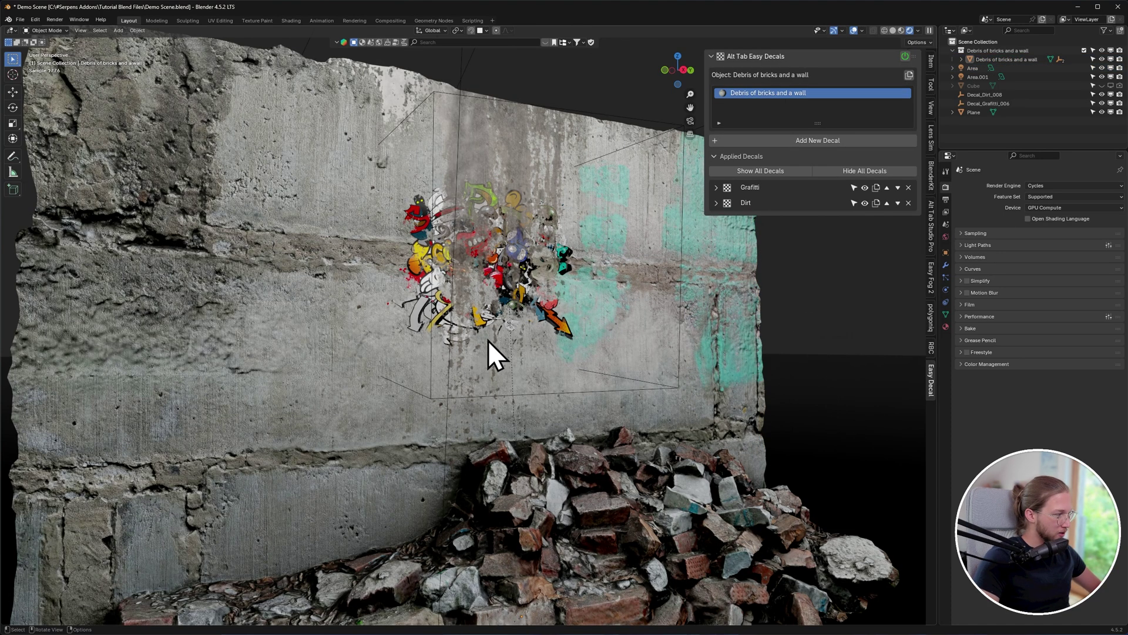
Reselect the wall and move the Dirt decal up the layer order.
click(488, 340)
key(KP_Decimal)
key(n)
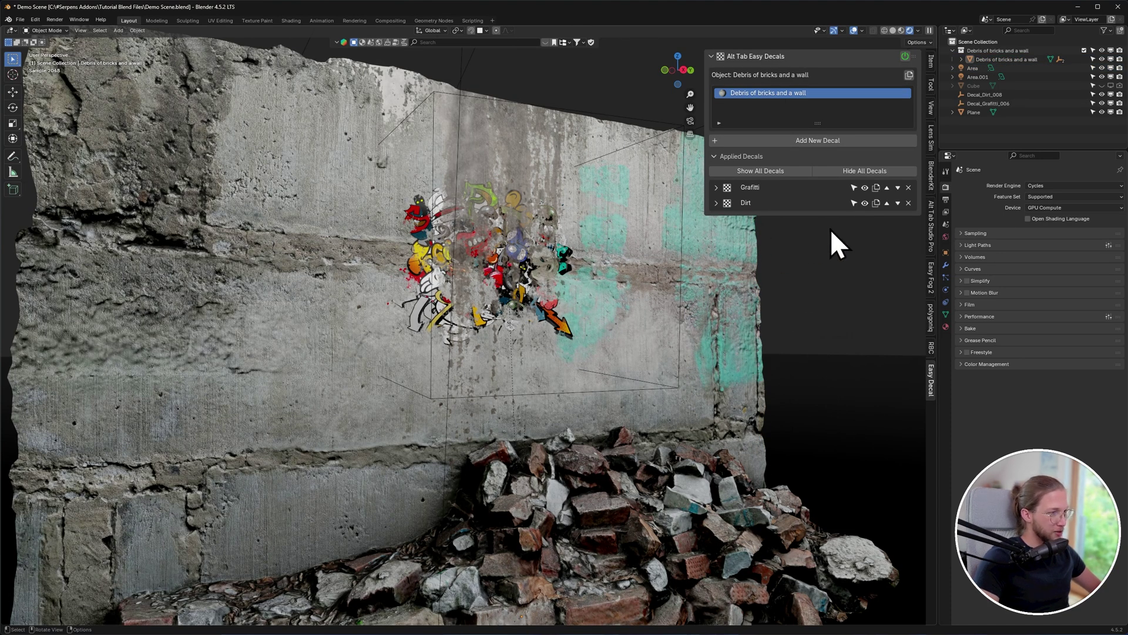
click(886, 202)
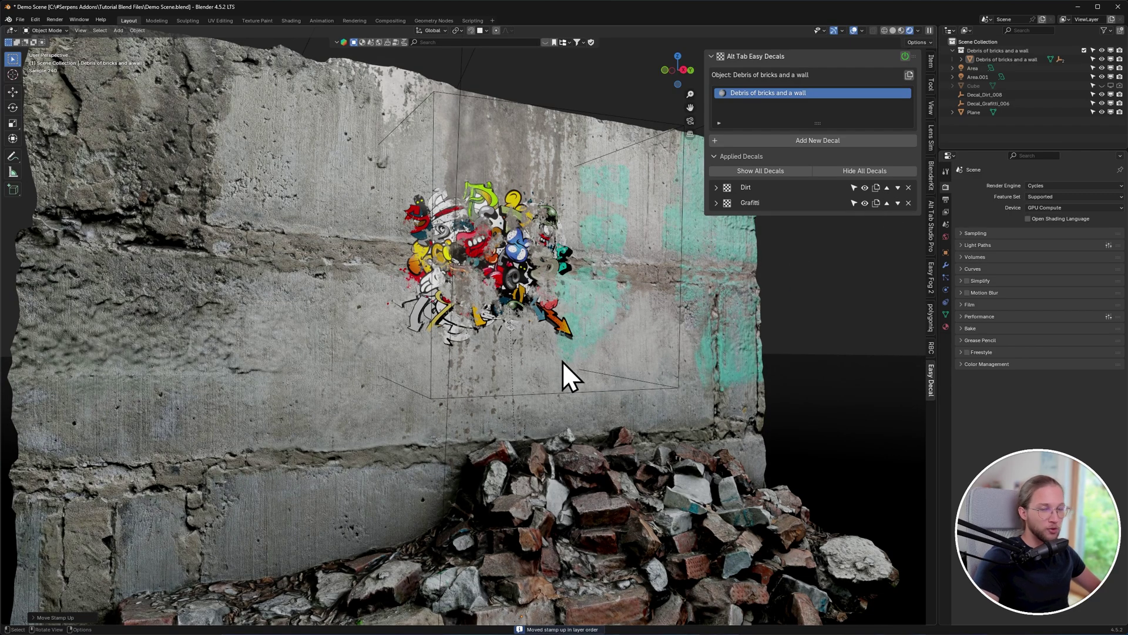
Slide the graffiti decal's projection box along its local Z axis in front of the wall.
click(413, 294)
click(607, 390)
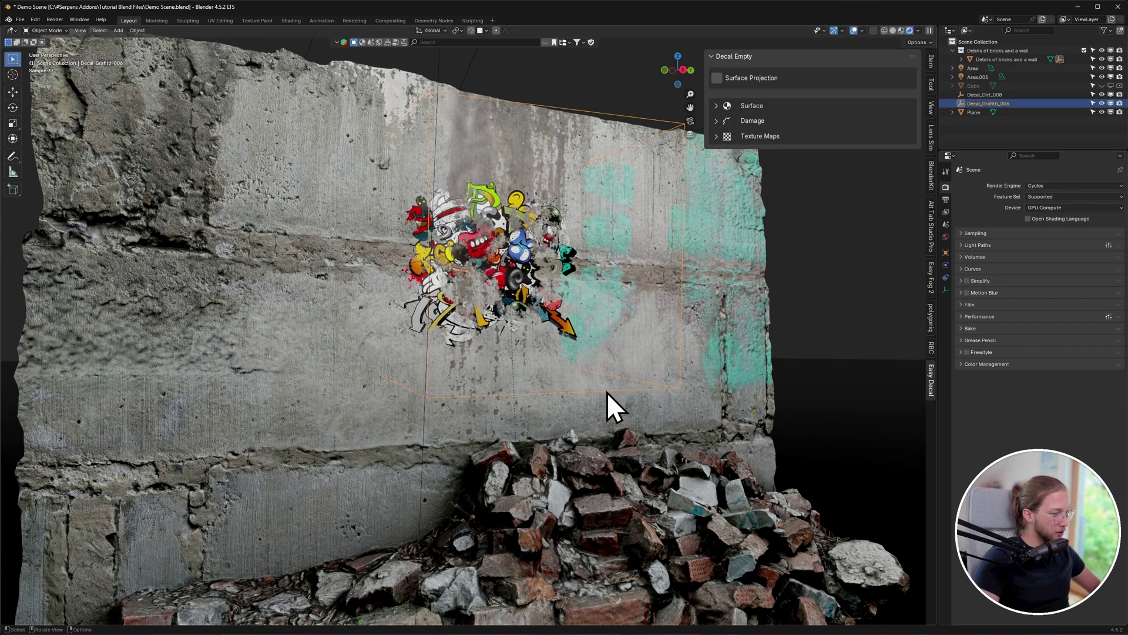
middle_drag(606, 392, 561, 243)
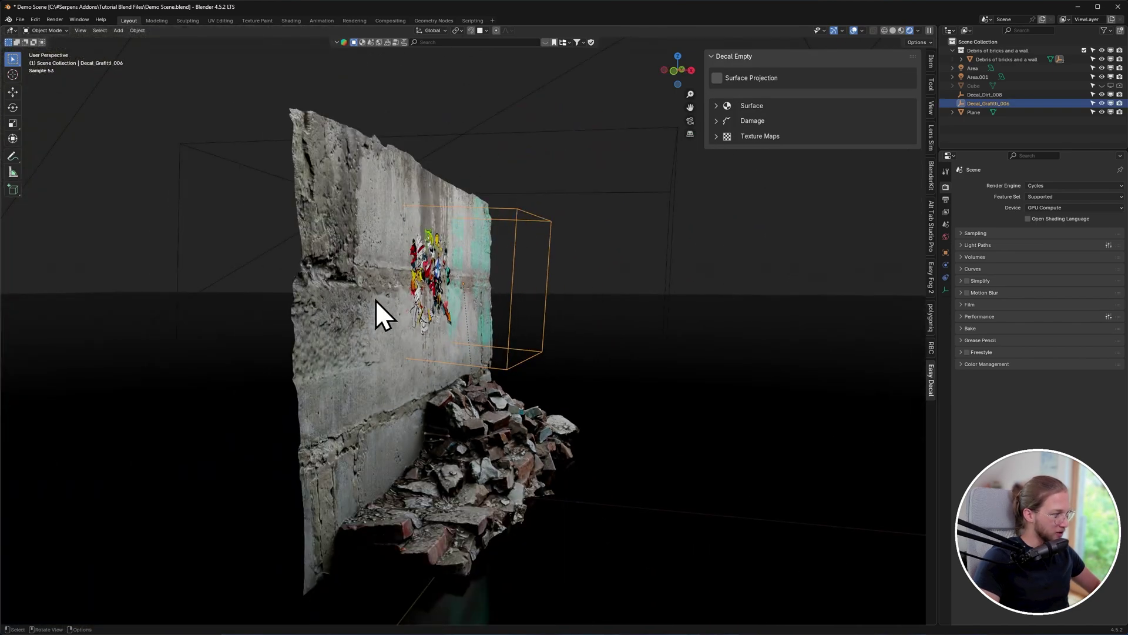
middle_drag(377, 315, 586, 322)
key(g)
key(z)
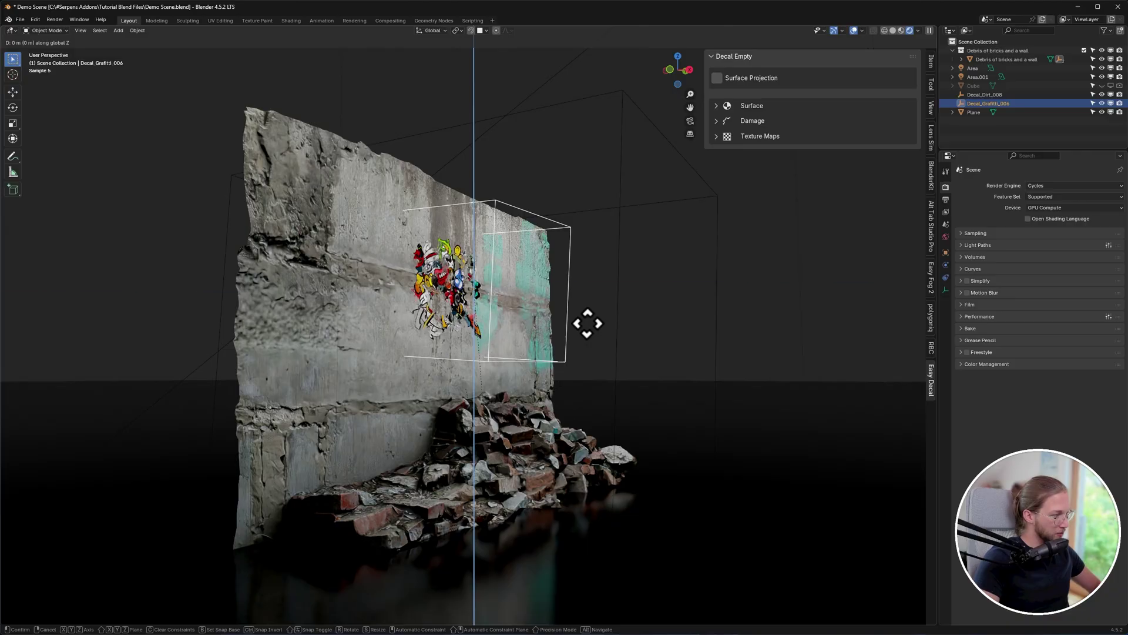
key(z)
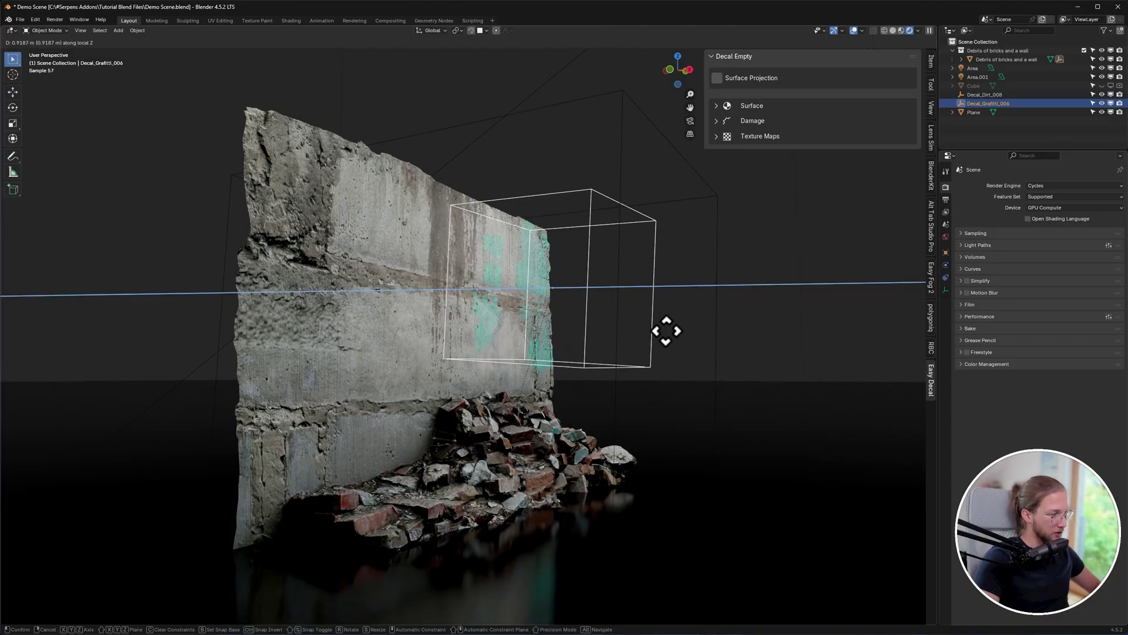
key(z)
key(z)
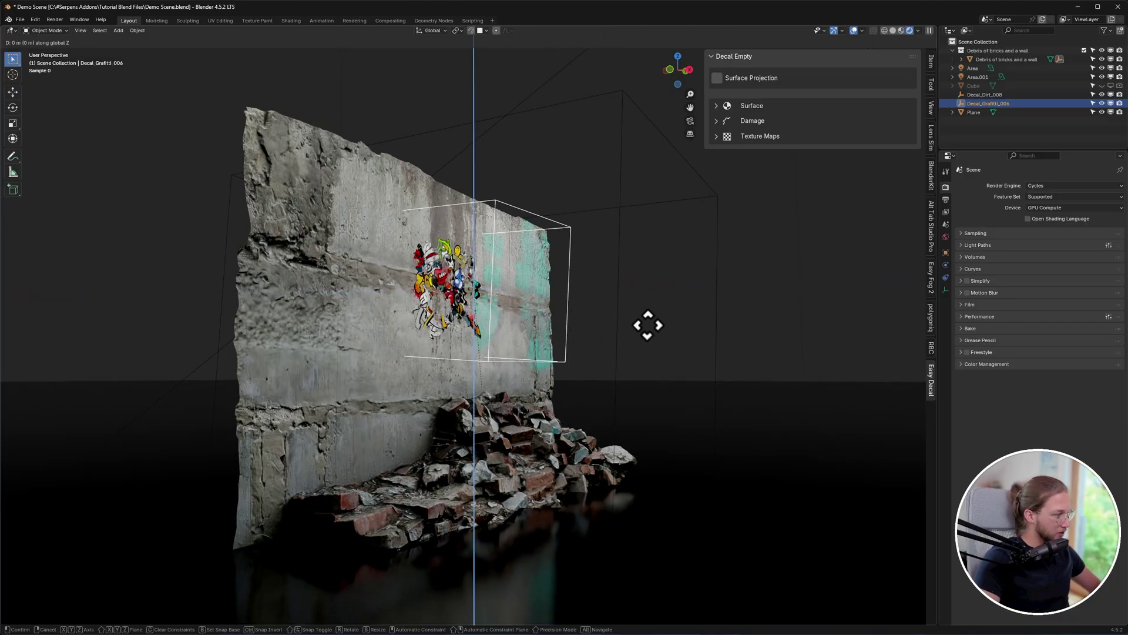
key(z)
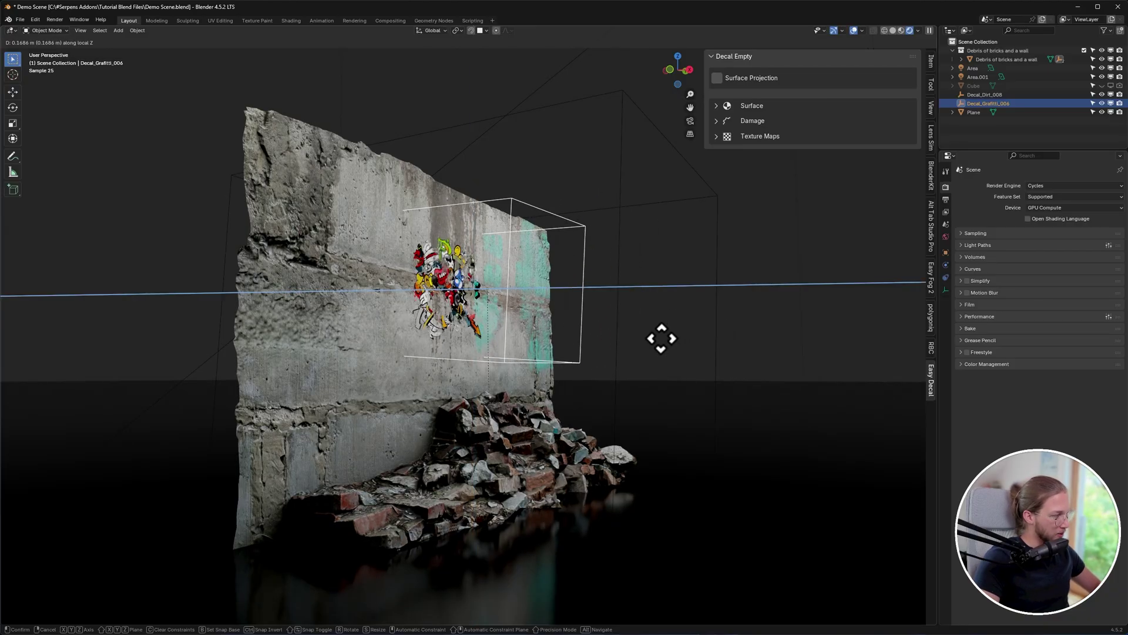
click(662, 338)
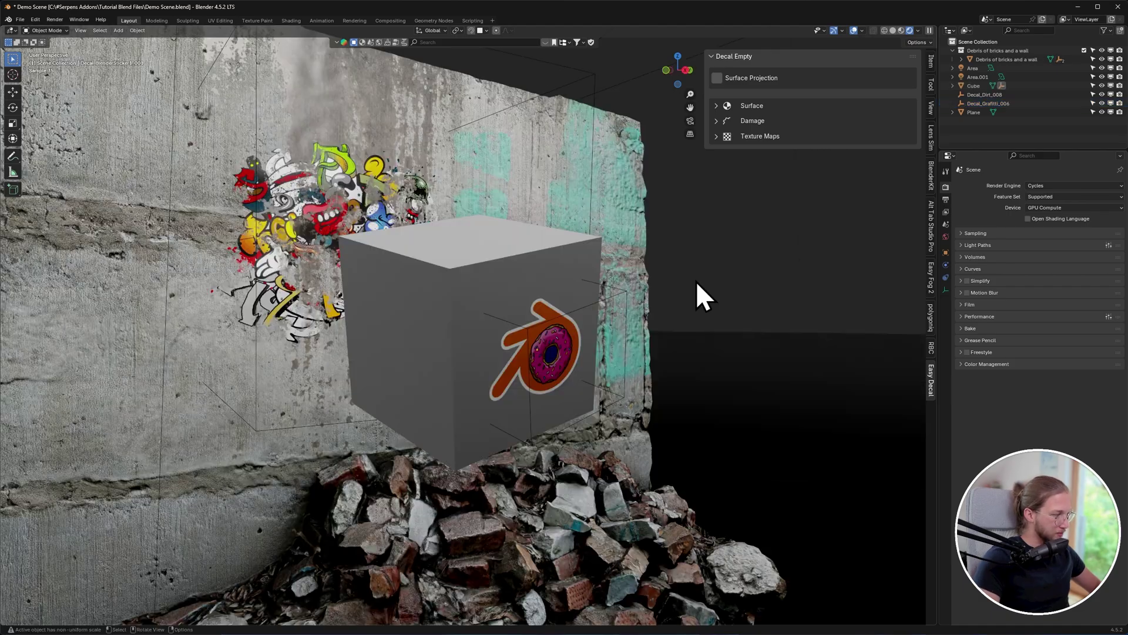
Scale the cube's logo decal box deeper along its local Z axis.
click(593, 305)
middle_drag(632, 337, 643, 365)
key(s)
key(z)
key(z)
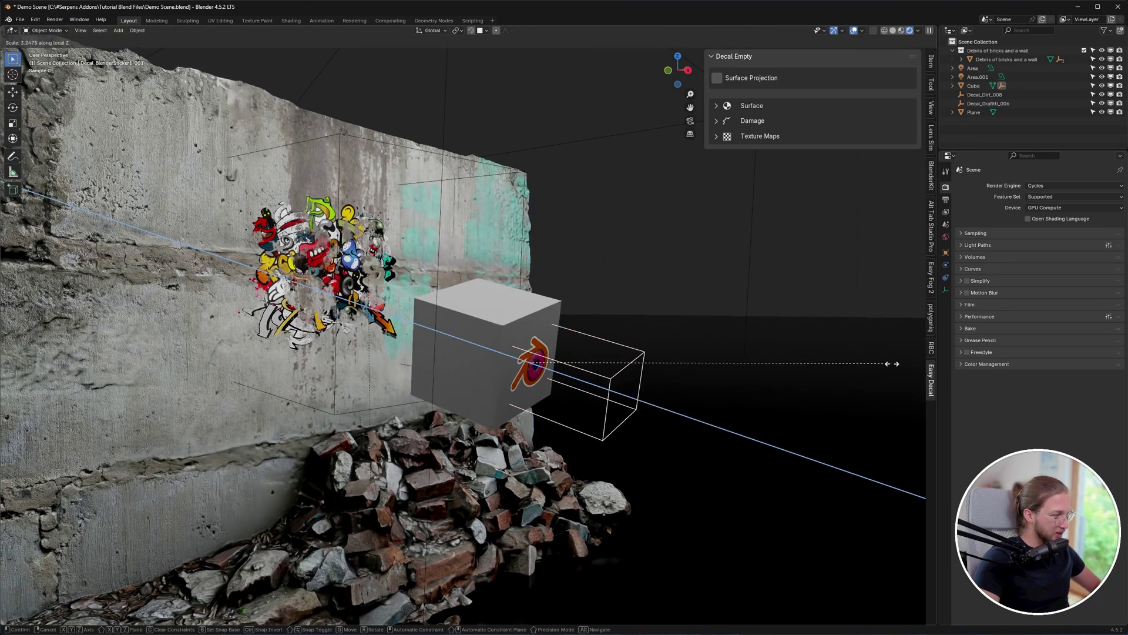
click(290, 404)
Orbit around the cube, cancel a trial move, and play the animation so the cube falls.
middle_drag(473, 344, 516, 355)
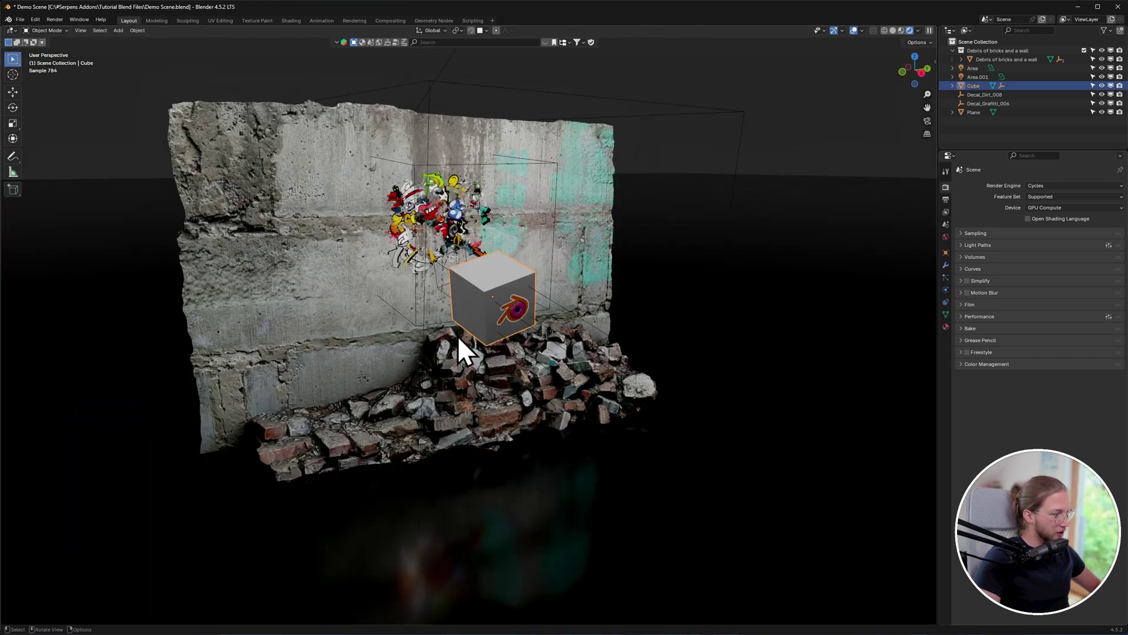
key(g)
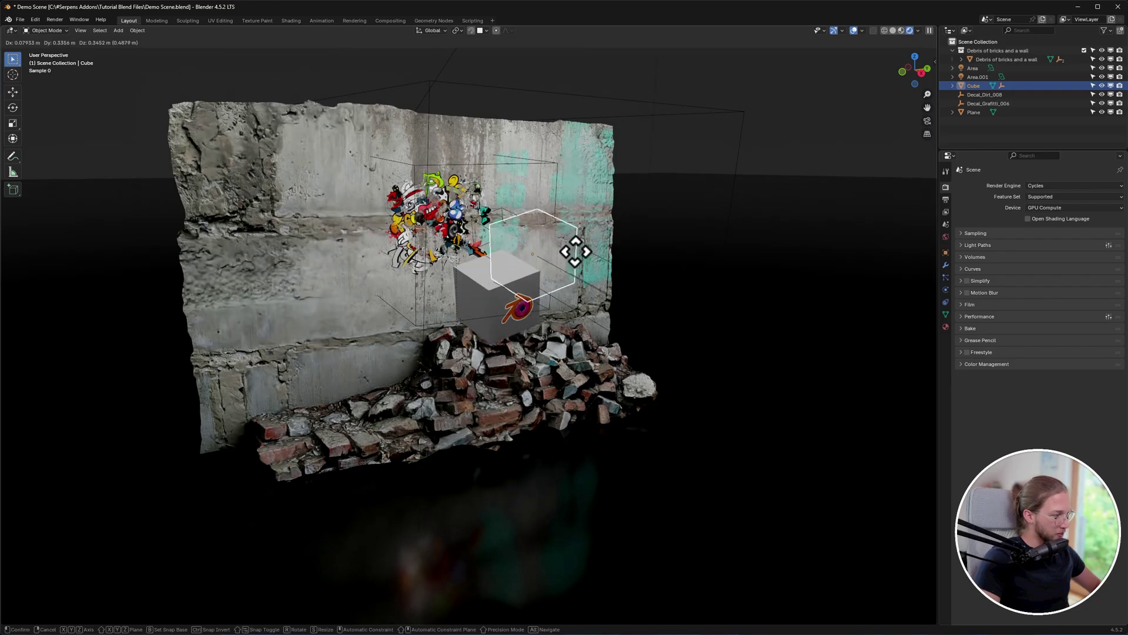
right_click(561, 311)
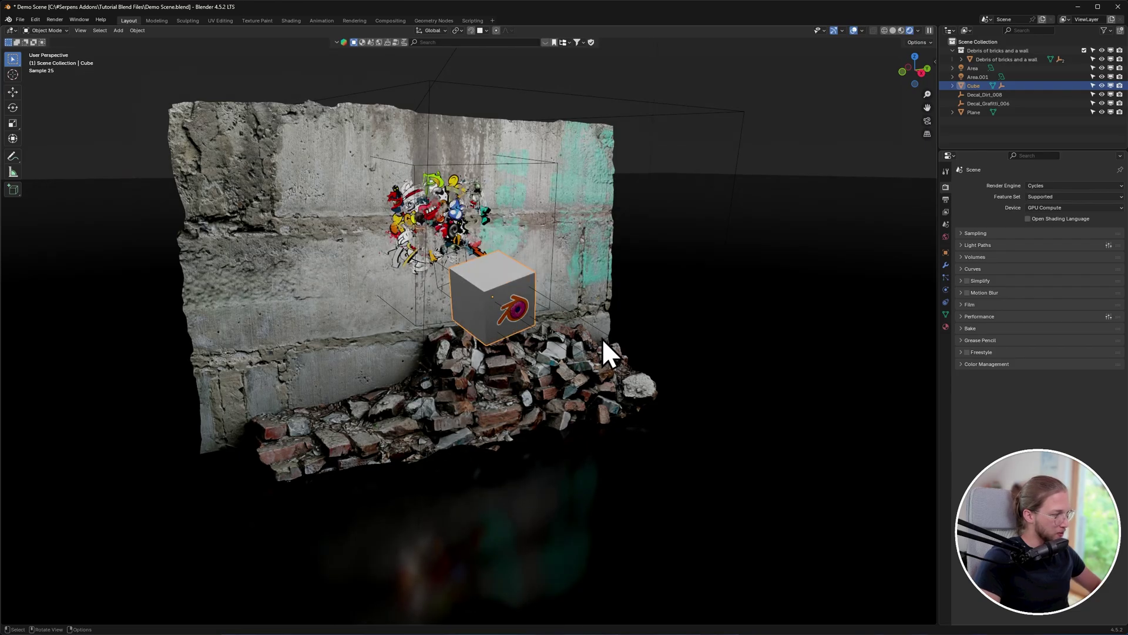
key(space)
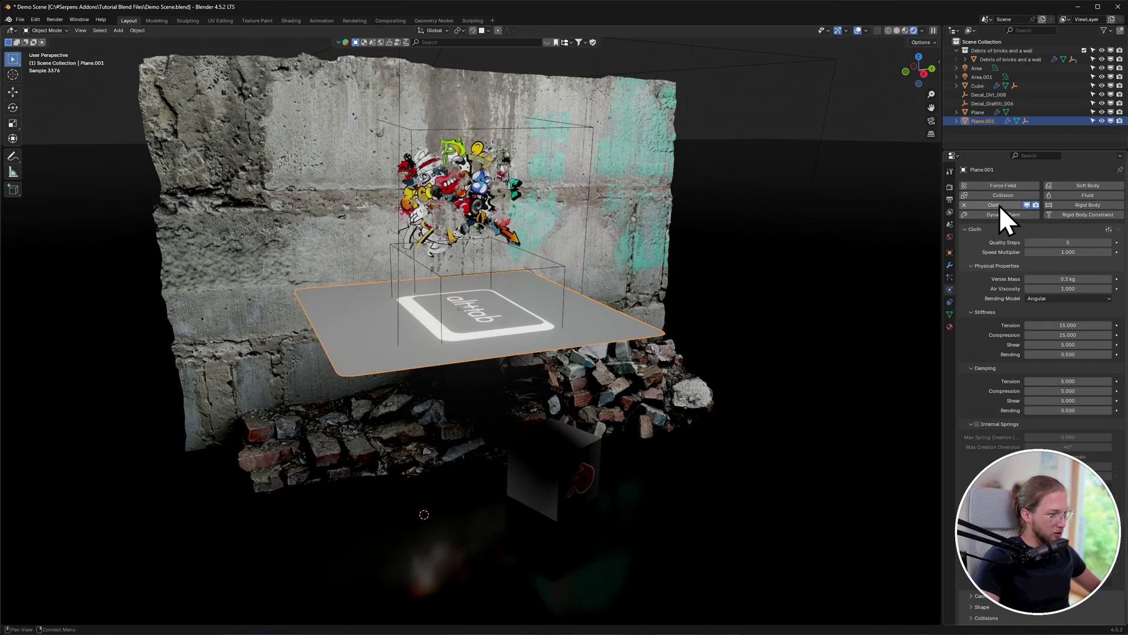
Play the cloth drop, reset it to frame 1, and show Plane.001's object info.
middle_drag(563, 305, 580, 301)
key(space)
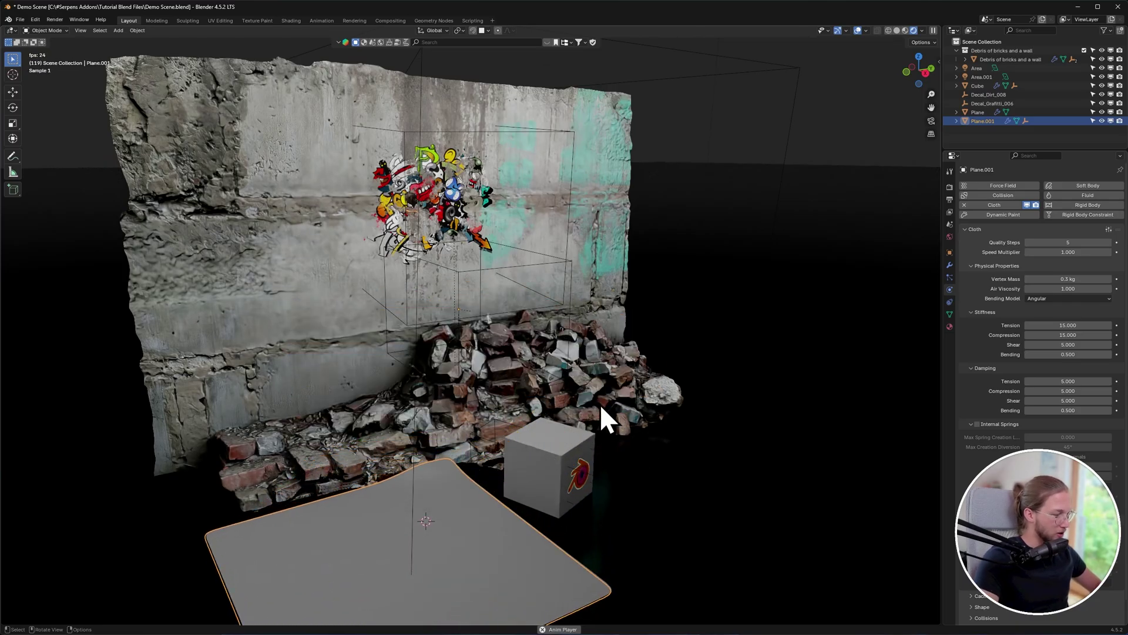
key(Escape)
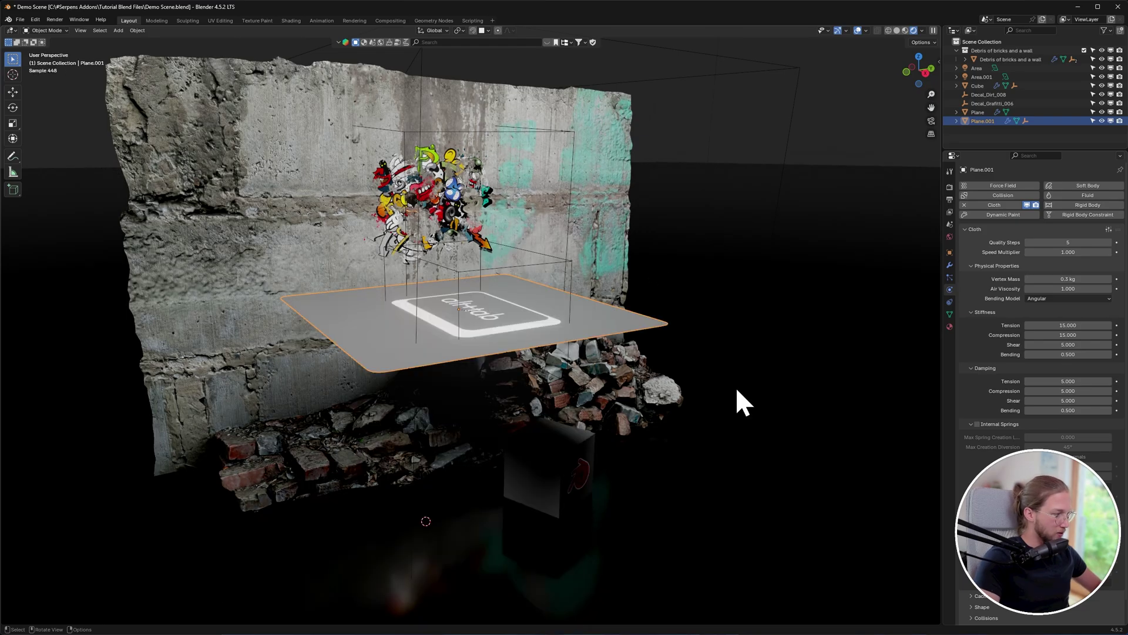
key(shift+q)
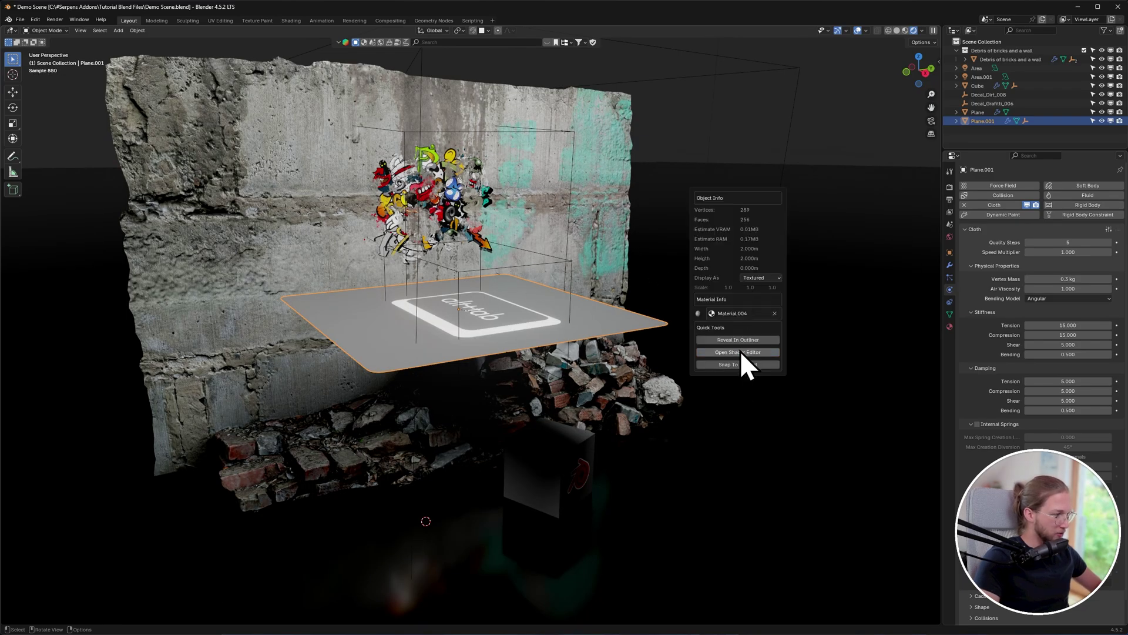
Add an Image Texture node to the plane's material in the shader editor.
click(739, 351)
drag(609, 170, 820, 160)
ctrl+middle_drag(869, 329, 810, 347)
key(shift+a)
text(image tex)
key(Return)
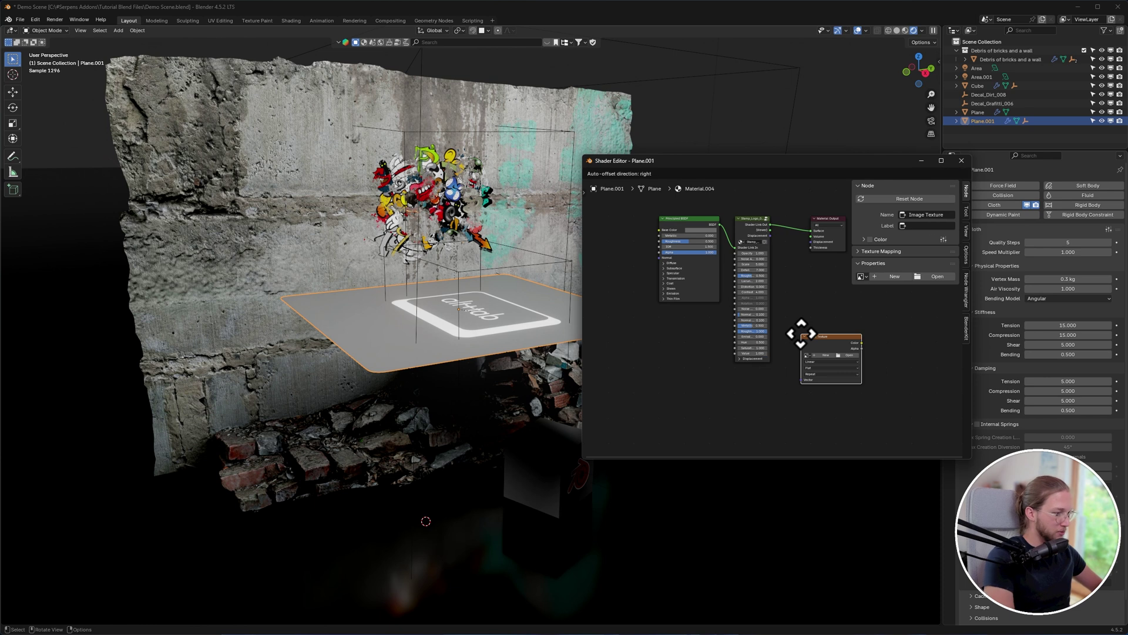
click(811, 335)
Create a new blank 1024 px image named Bake in the texture node.
click(809, 327)
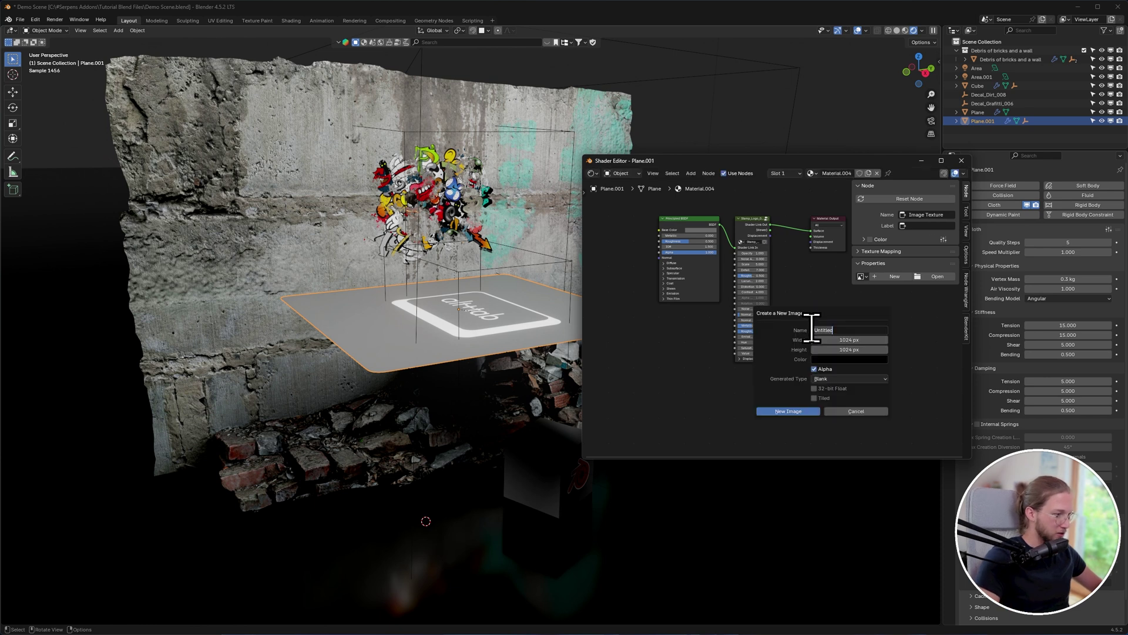
text(Bake)
key(Return)
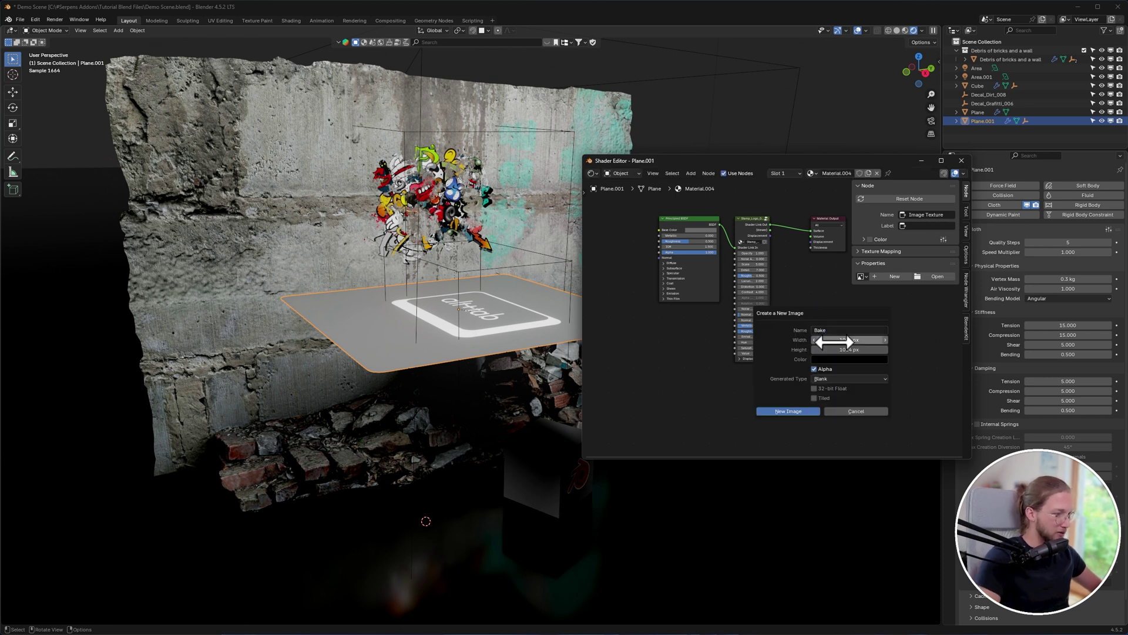
click(791, 412)
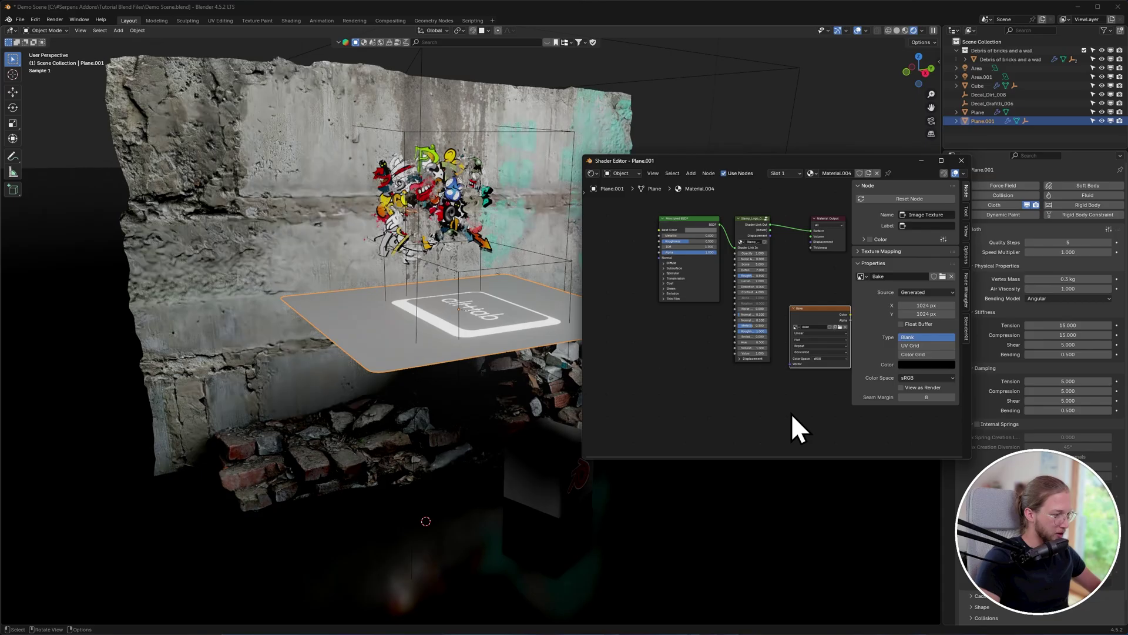
key(n)
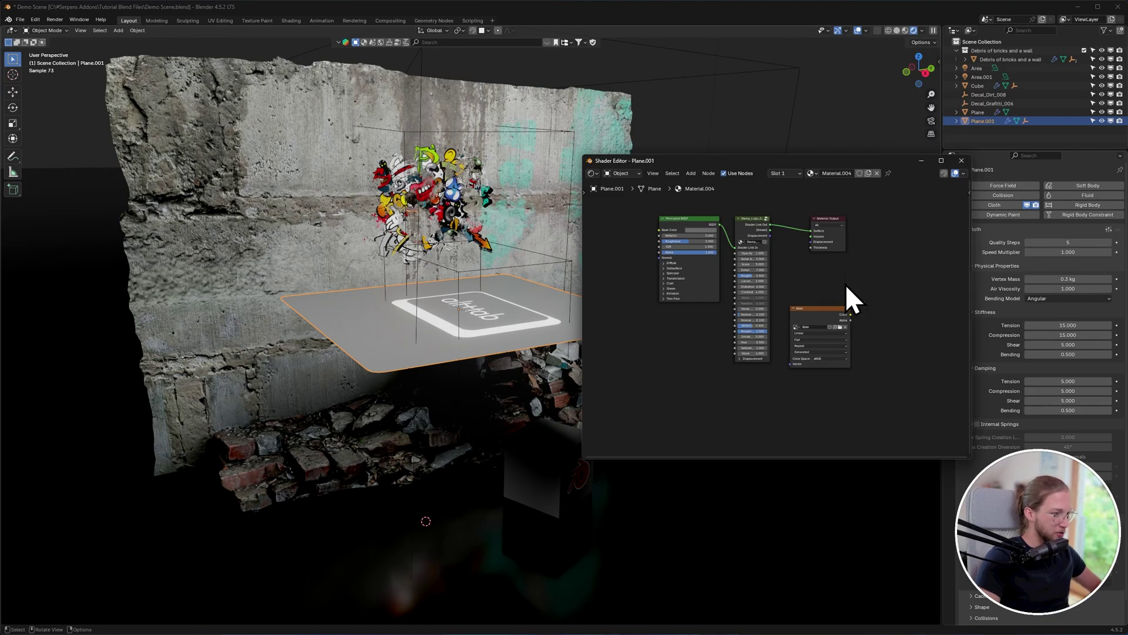
click(830, 315)
drag(855, 160, 762, 154)
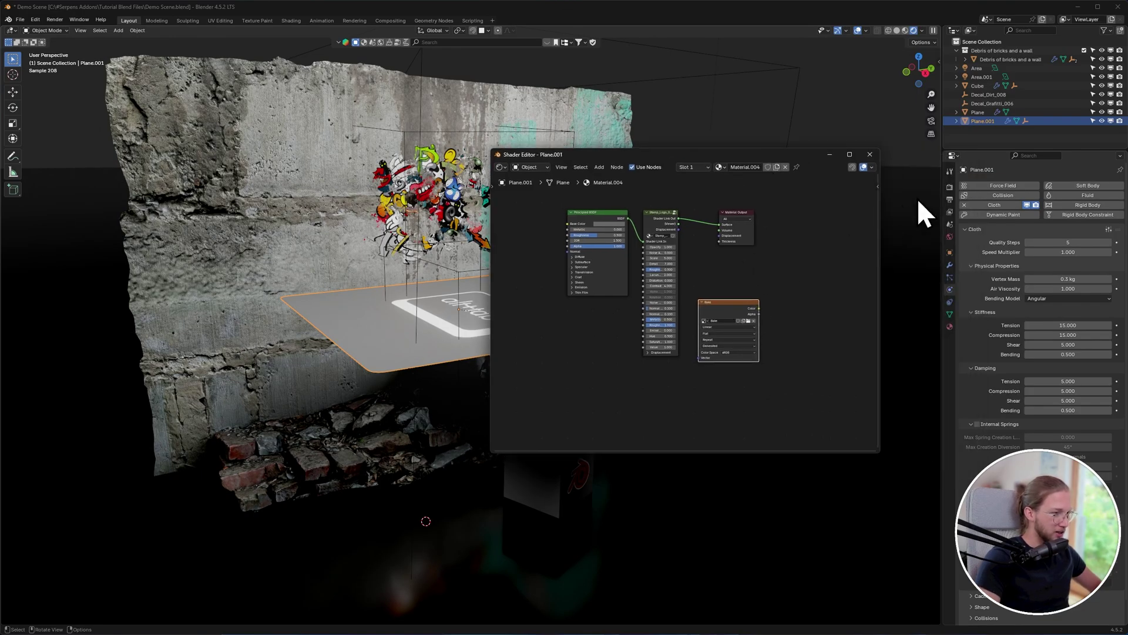
click(950, 187)
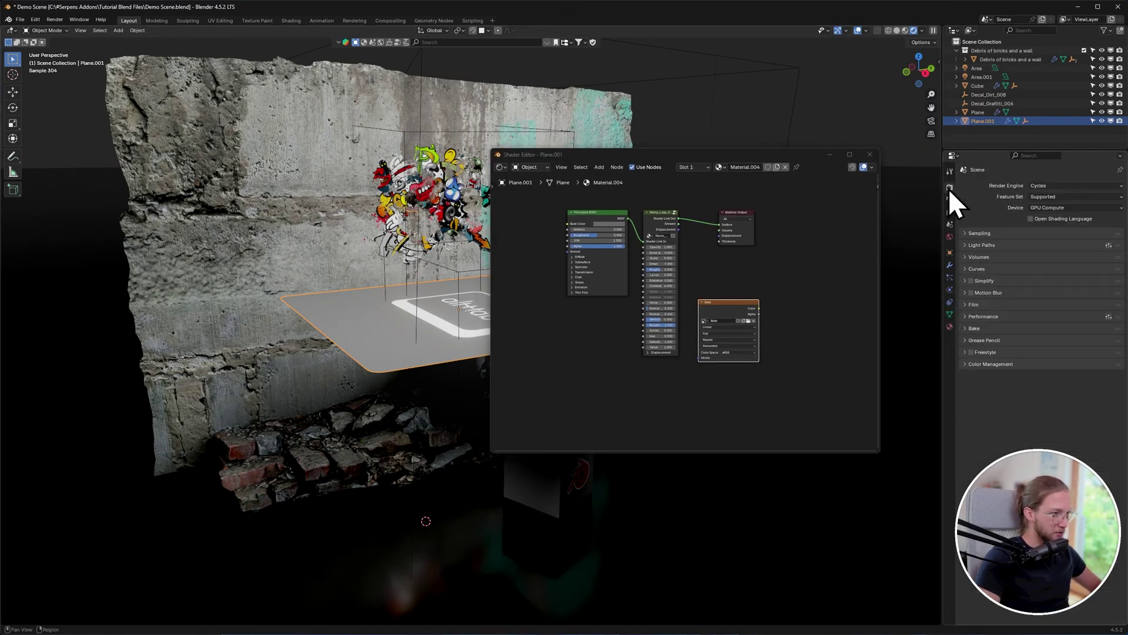
Run a Combined bake into the Bake image and place its node left of the Principled BSDF.
click(970, 329)
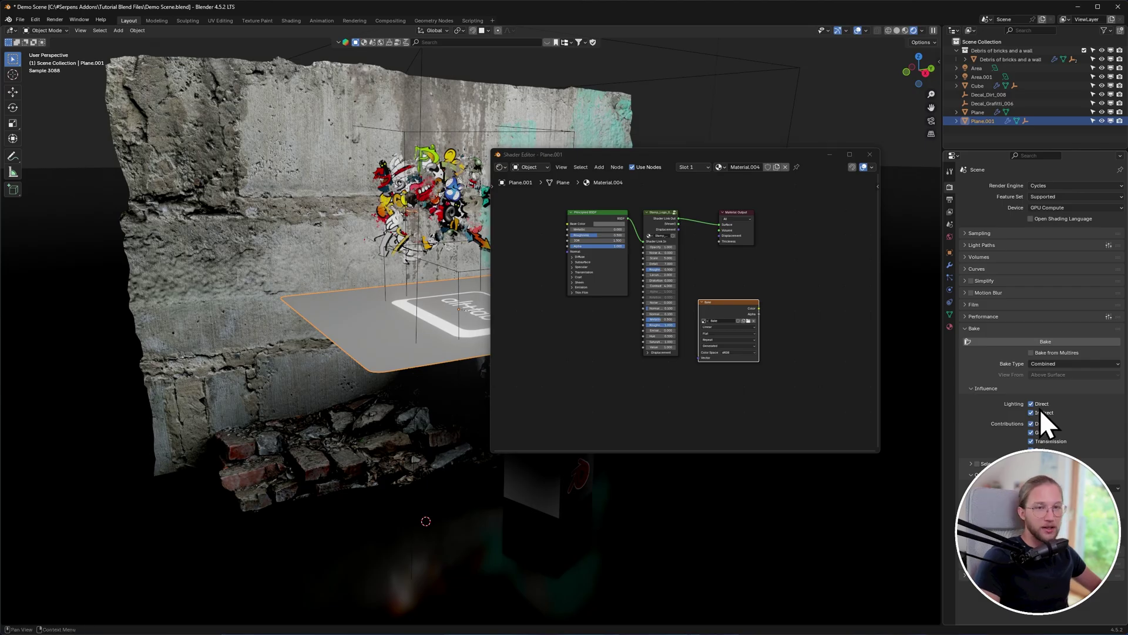
key(Home)
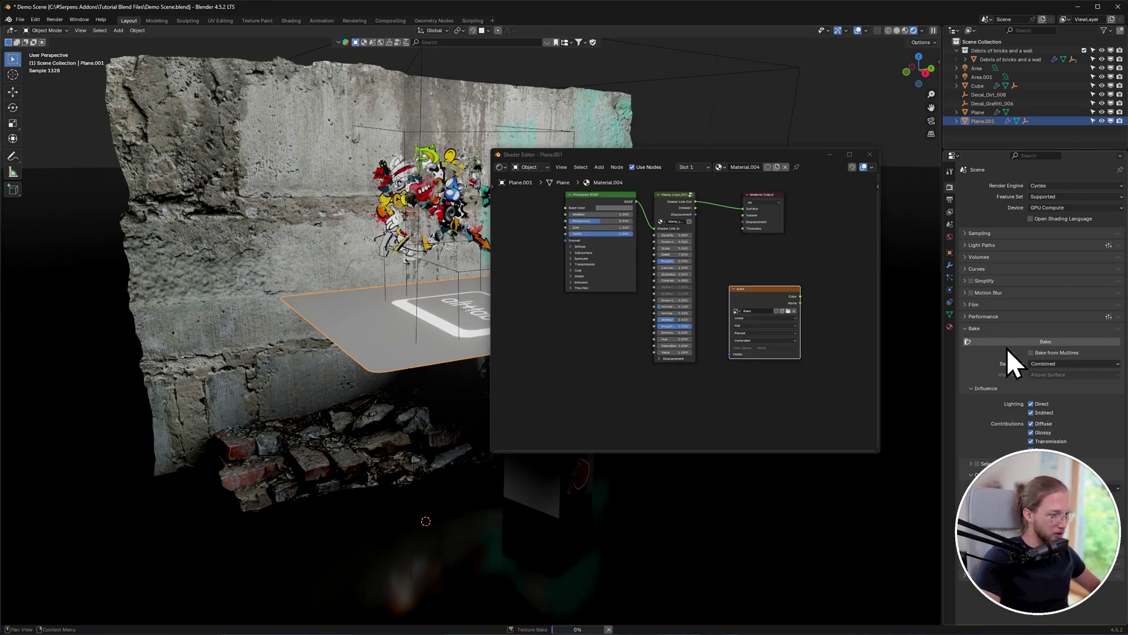
middle_drag(768, 308, 815, 332)
drag(813, 332, 611, 232)
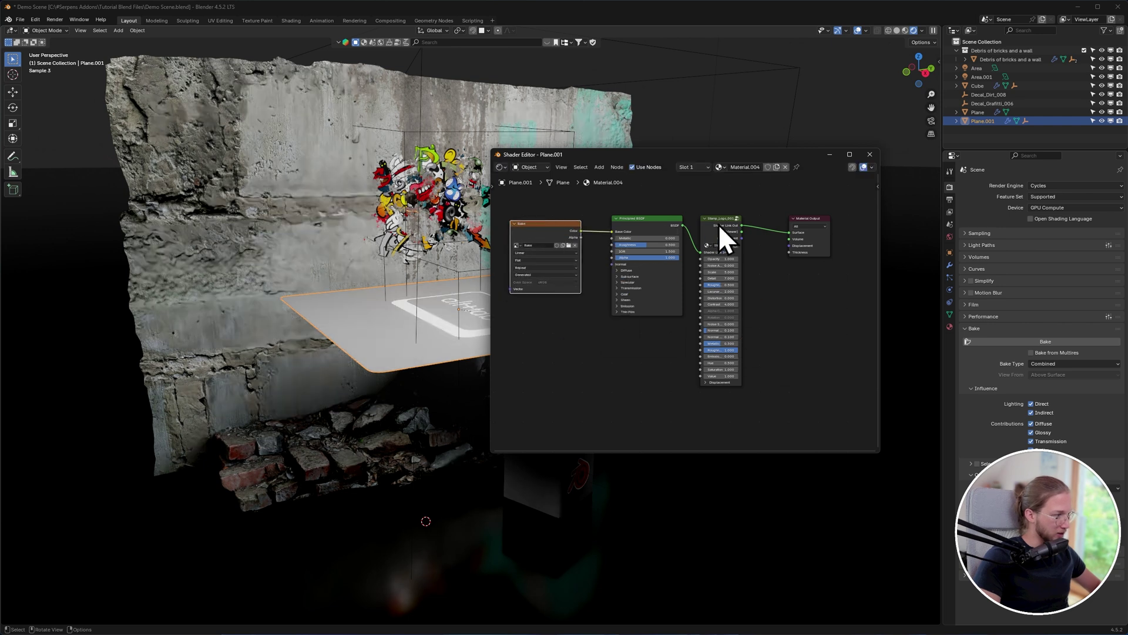
click(869, 154)
Delete the applied Logo decal from the Easy Decals panel.
key(n)
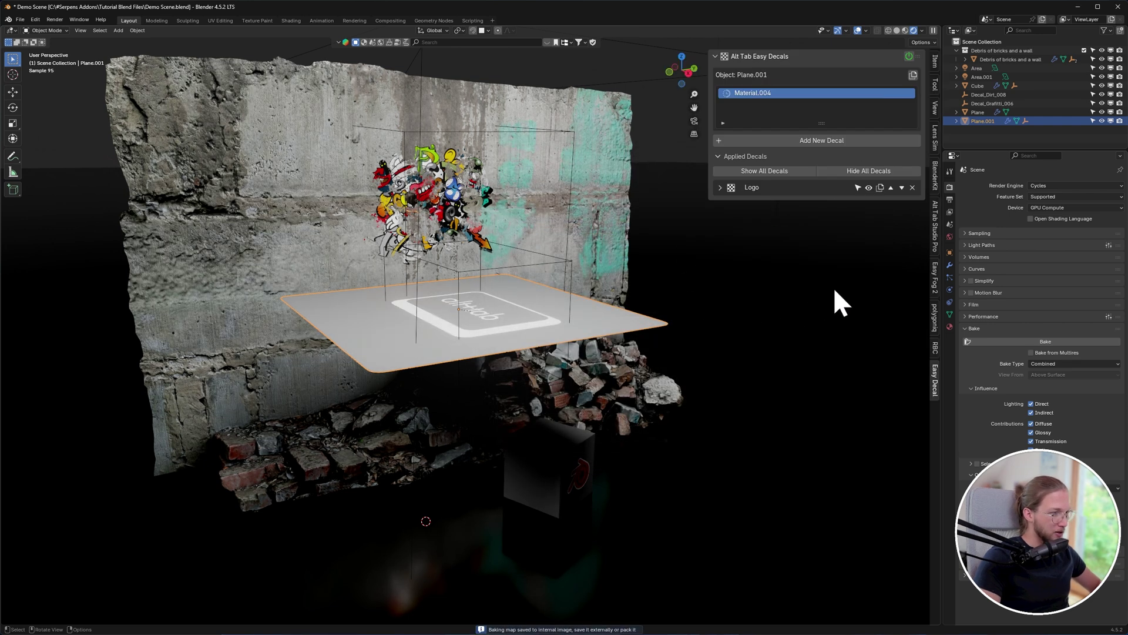
click(915, 189)
key(n)
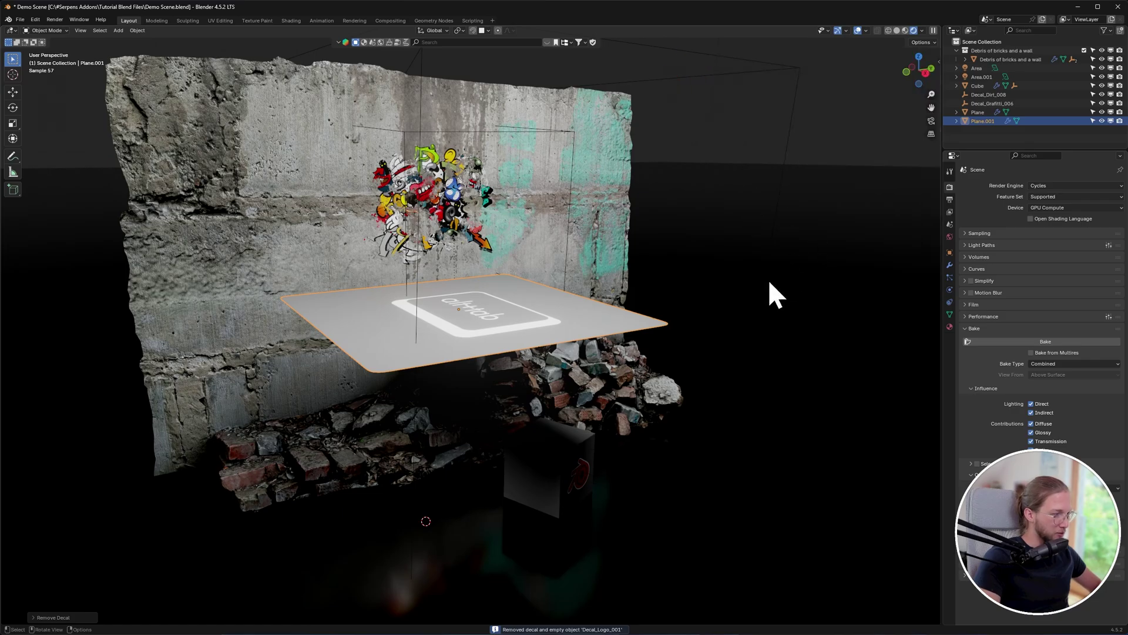
Check the Bake texture node in the plane's material, then play the cloth simulation.
click(777, 343)
click(433, 279)
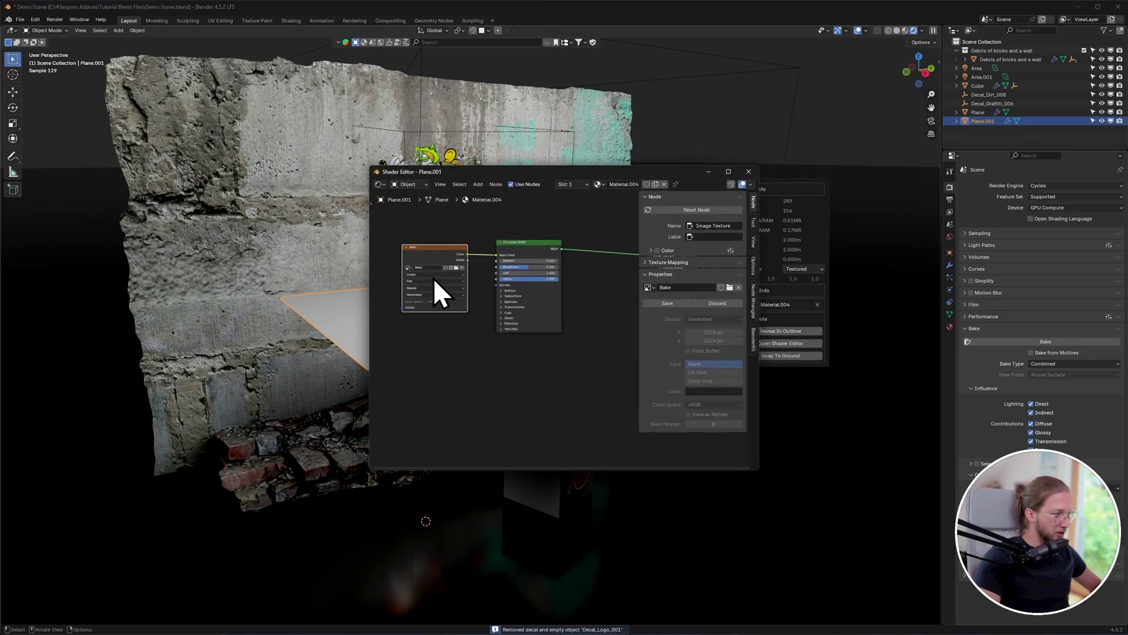
click(749, 171)
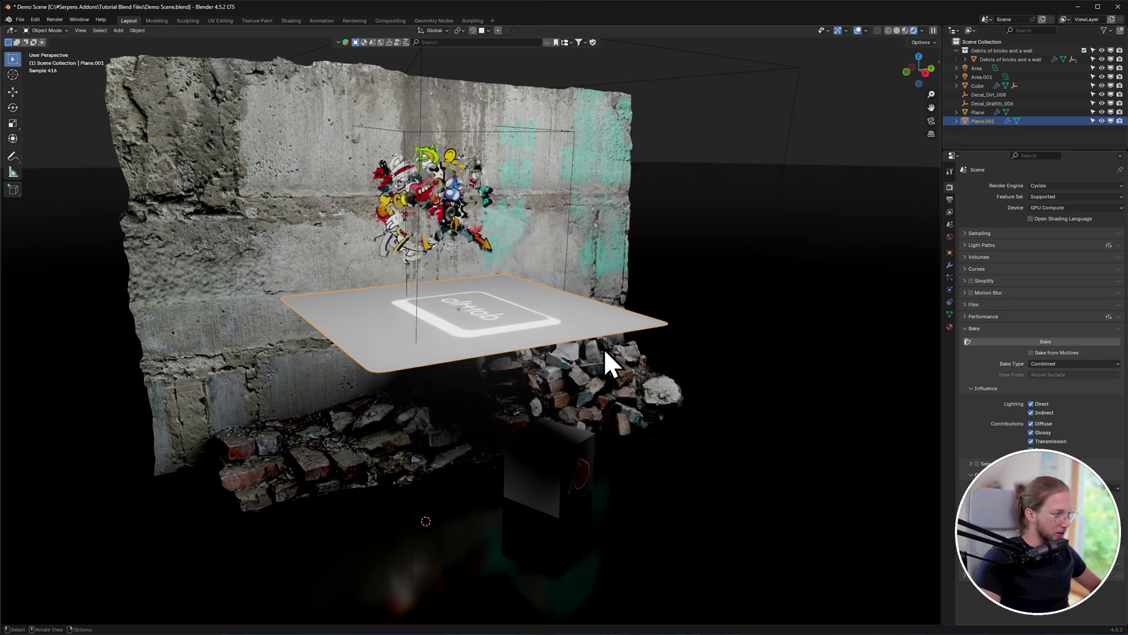
key(space)
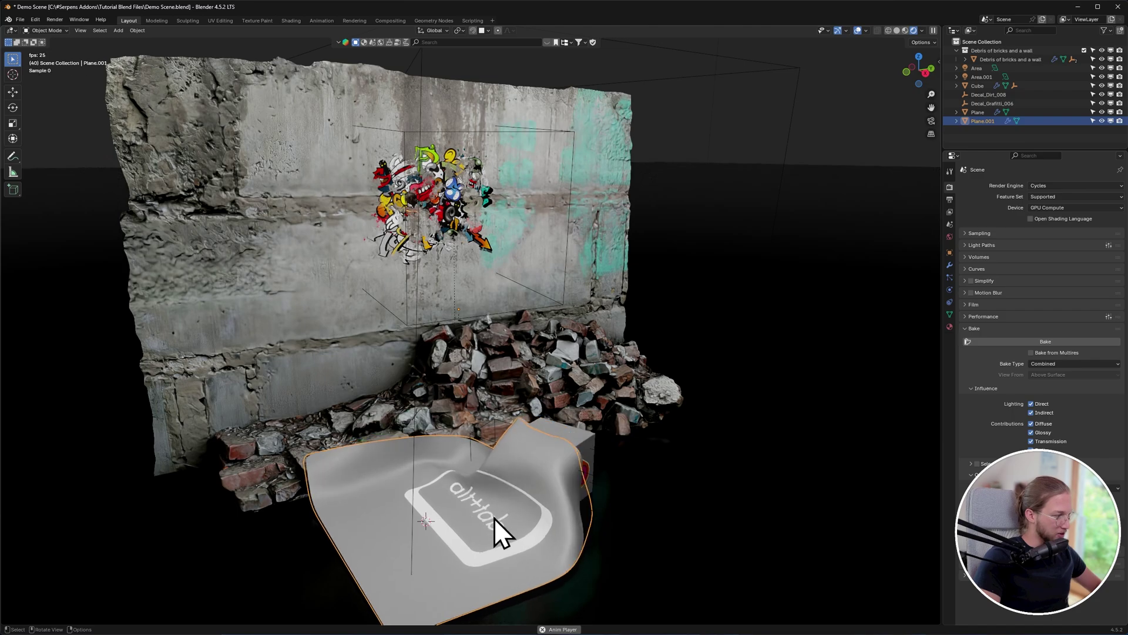